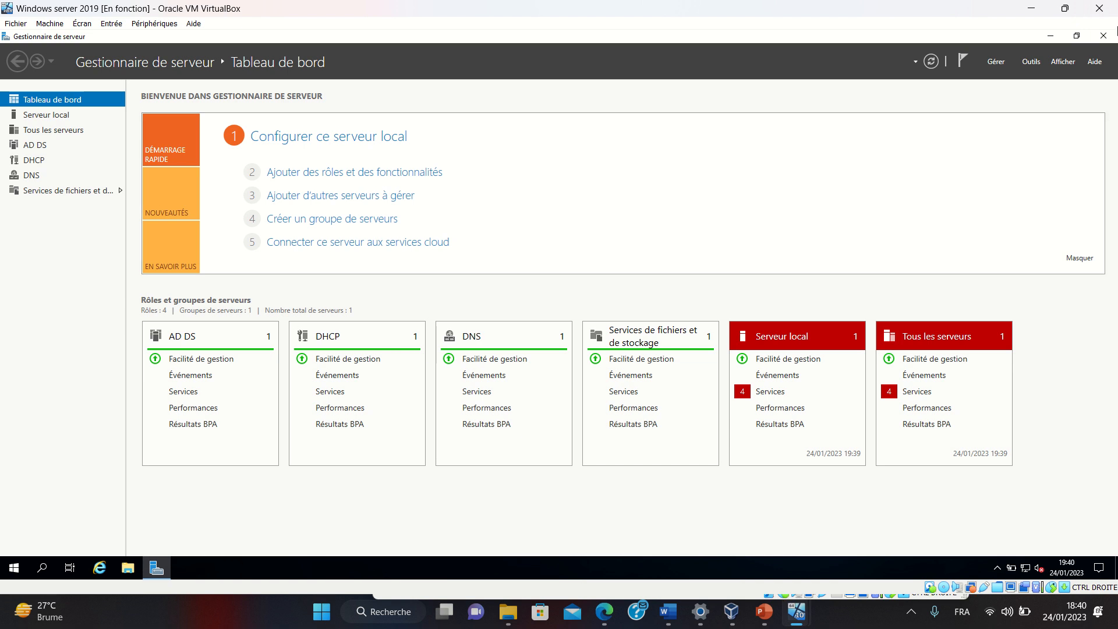
Launch Utilisateurs et ordinateurs Active Directory from Outils, open guinee.gn's Users container, and enlarge the window
click(1031, 61)
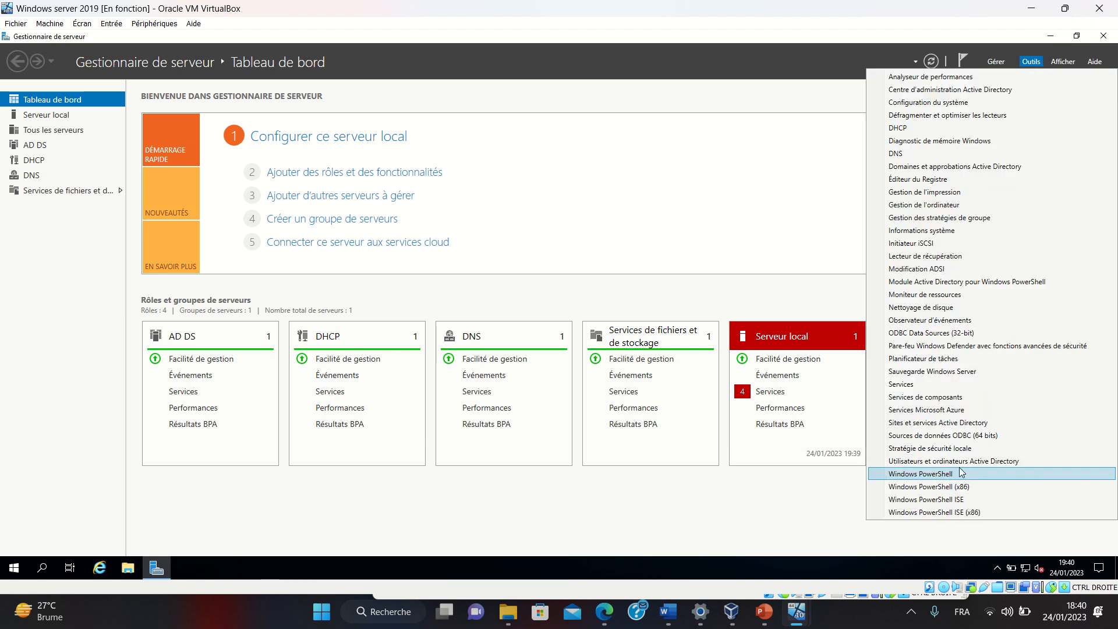
click(950, 461)
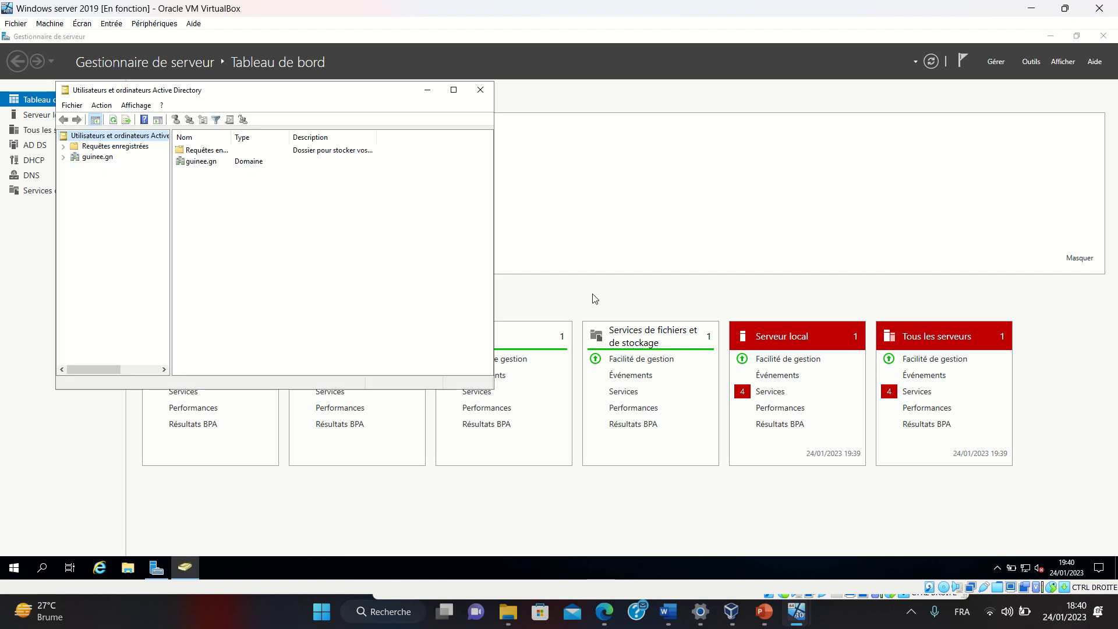
click(93, 157)
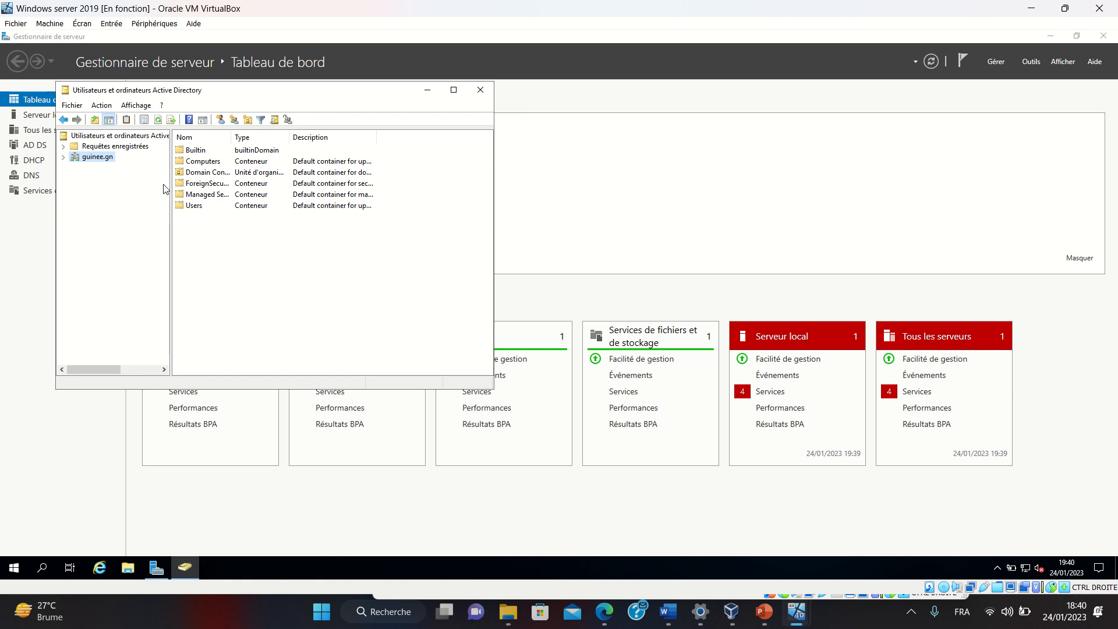
double_click(194, 205)
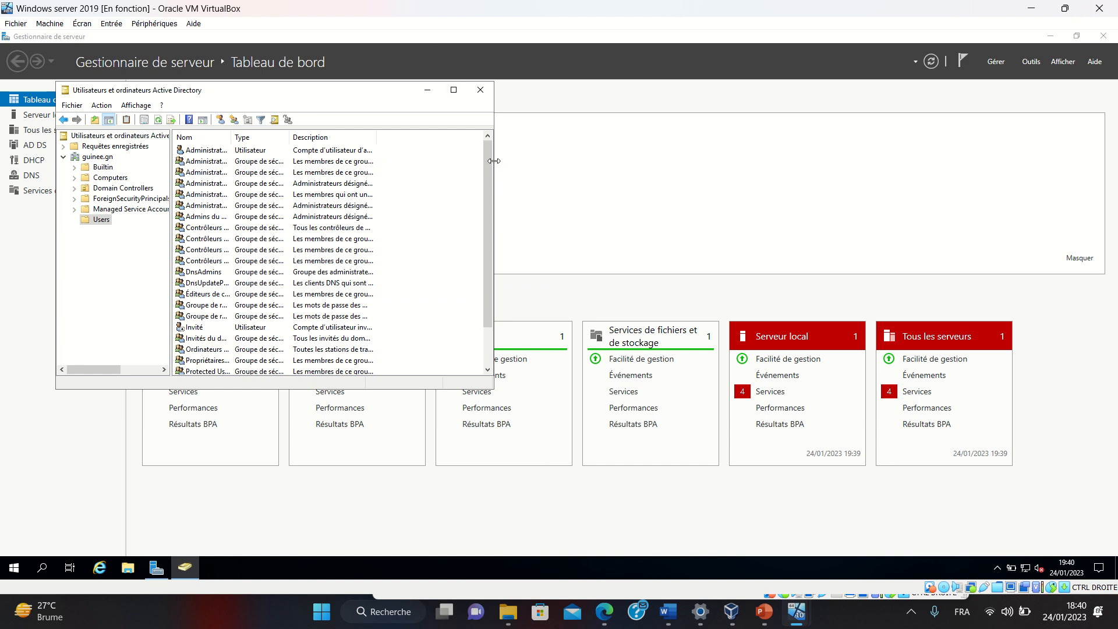
drag(493, 159, 726, 182)
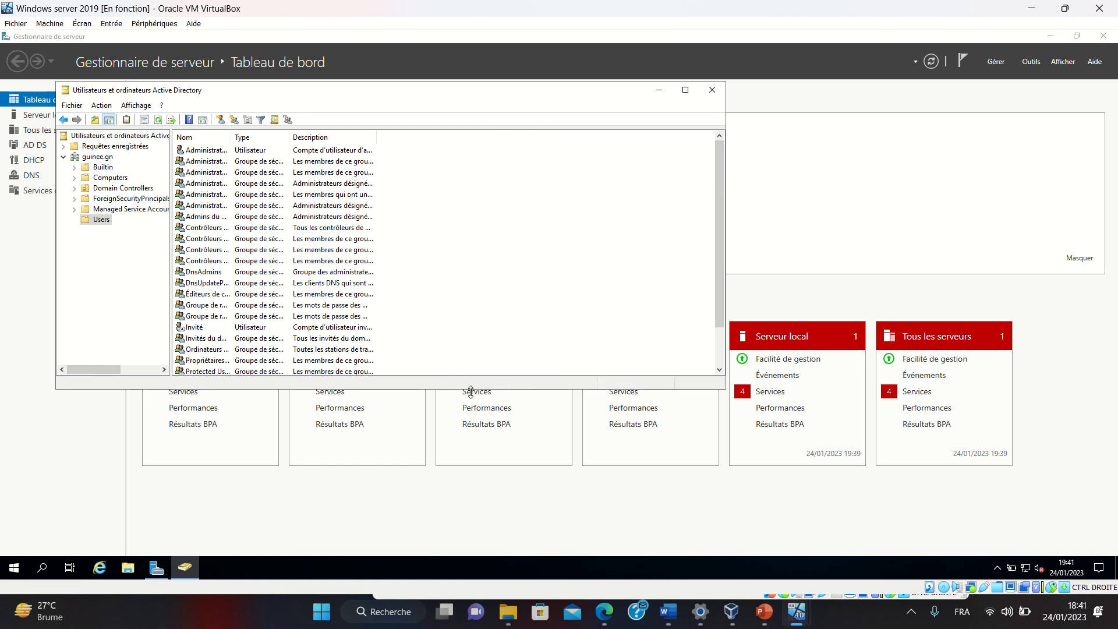
drag(473, 389, 482, 506)
Start a new user with full name _Guest_Template and logon name _Guest, advancing to the password page
right_click(497, 289)
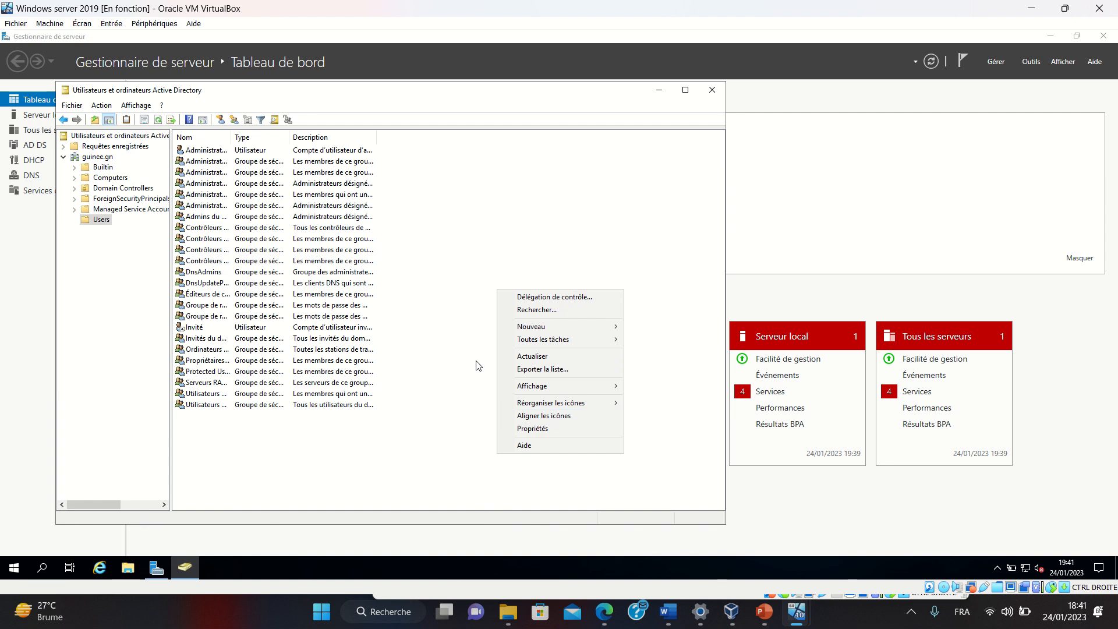
mouse_move(544, 329)
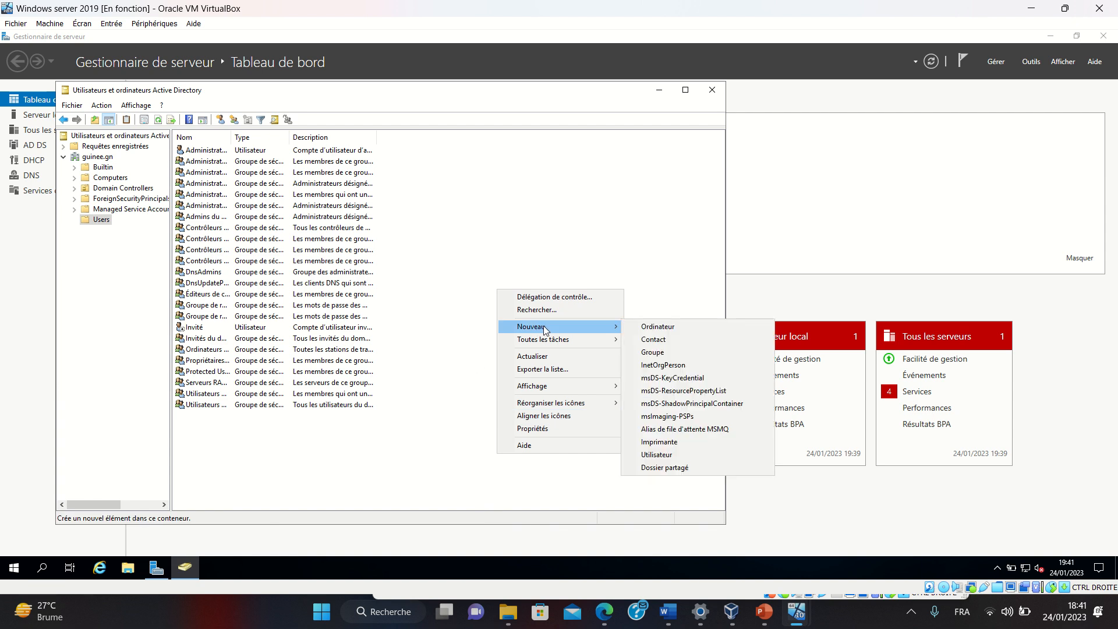
click(662, 458)
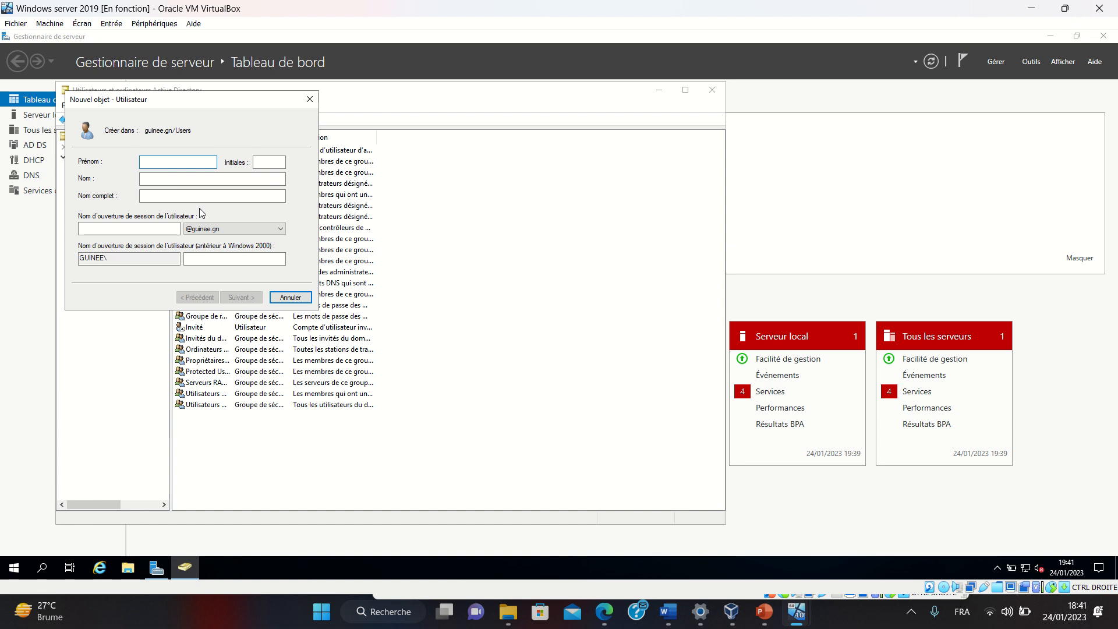
click(168, 198)
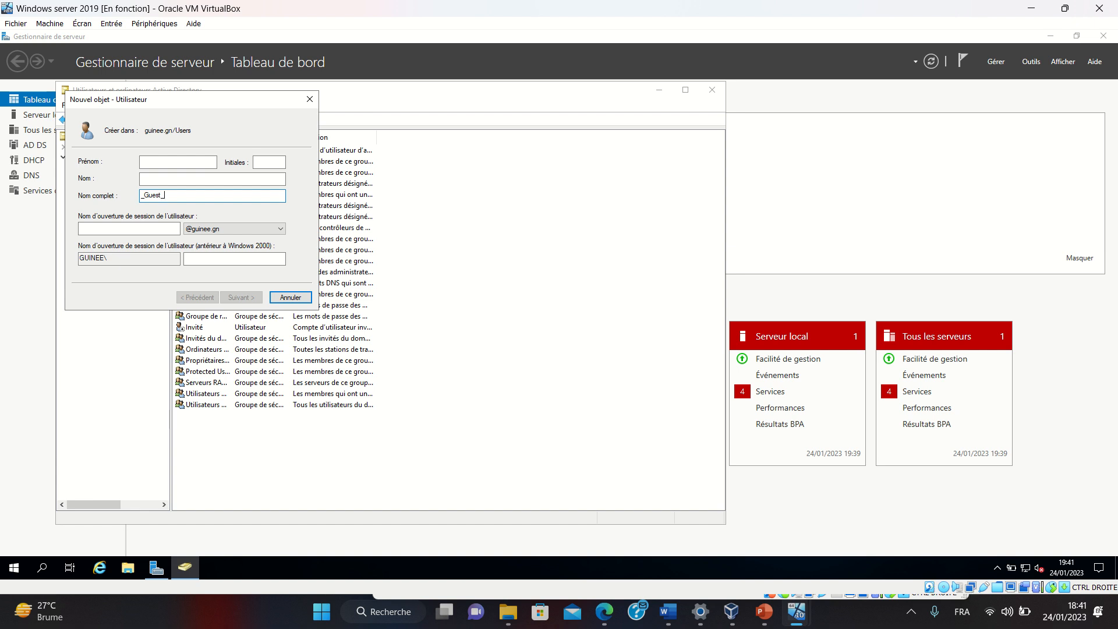
text(mplate)
click(123, 229)
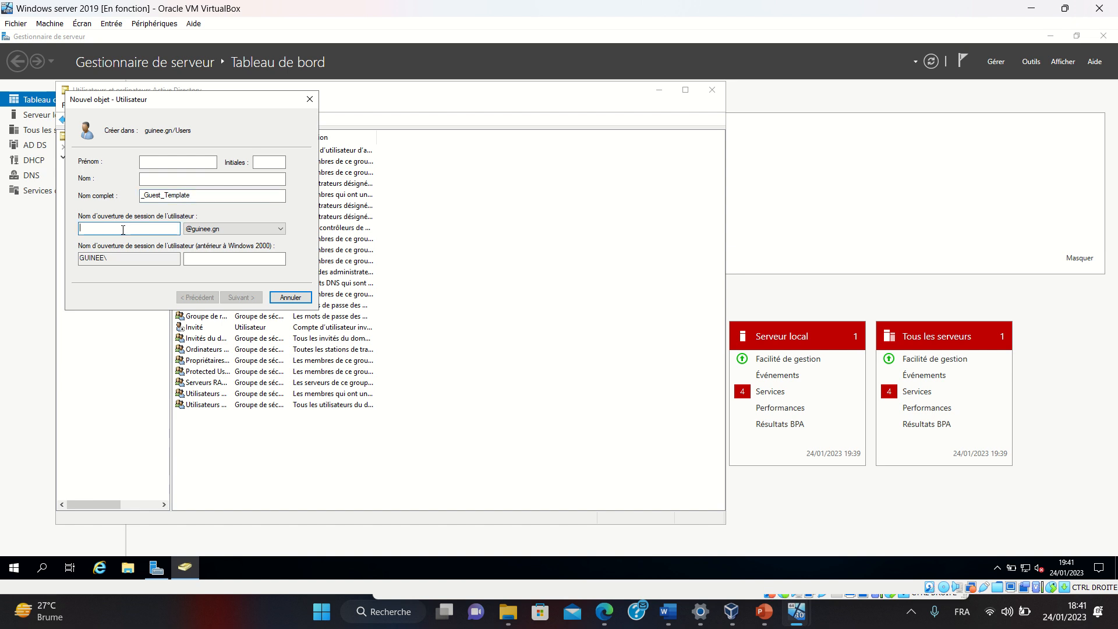
text(_)
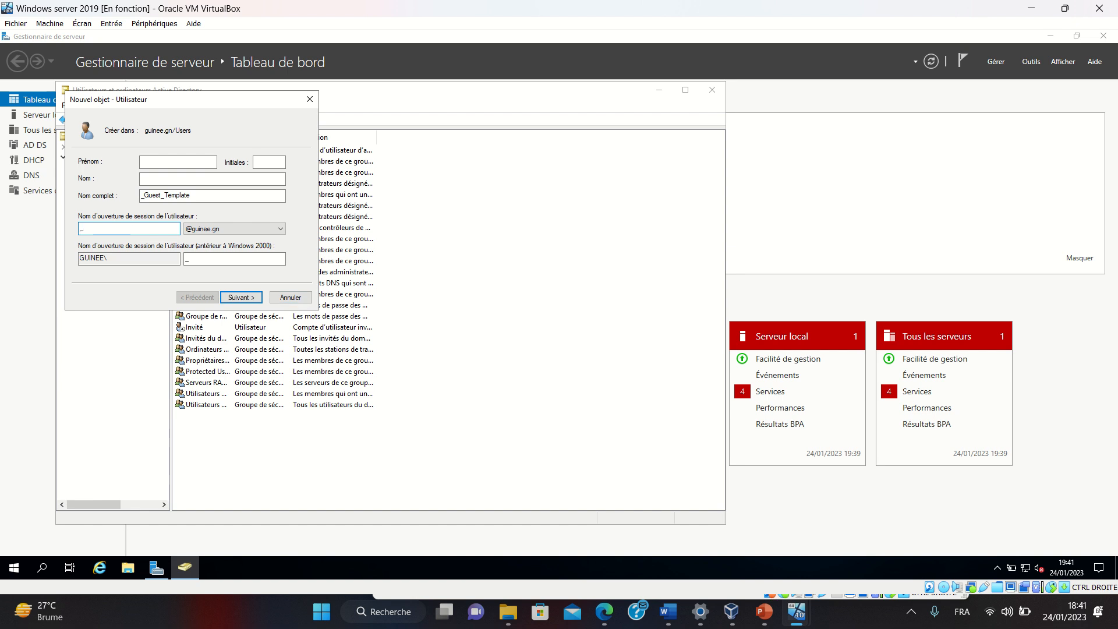
text(Guest)
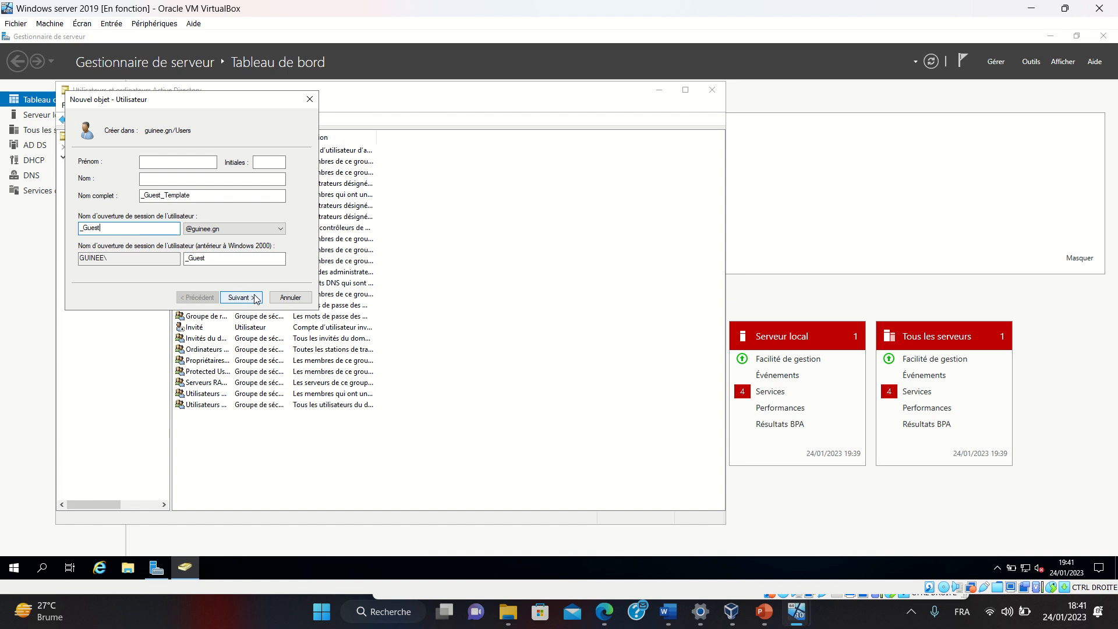
click(248, 299)
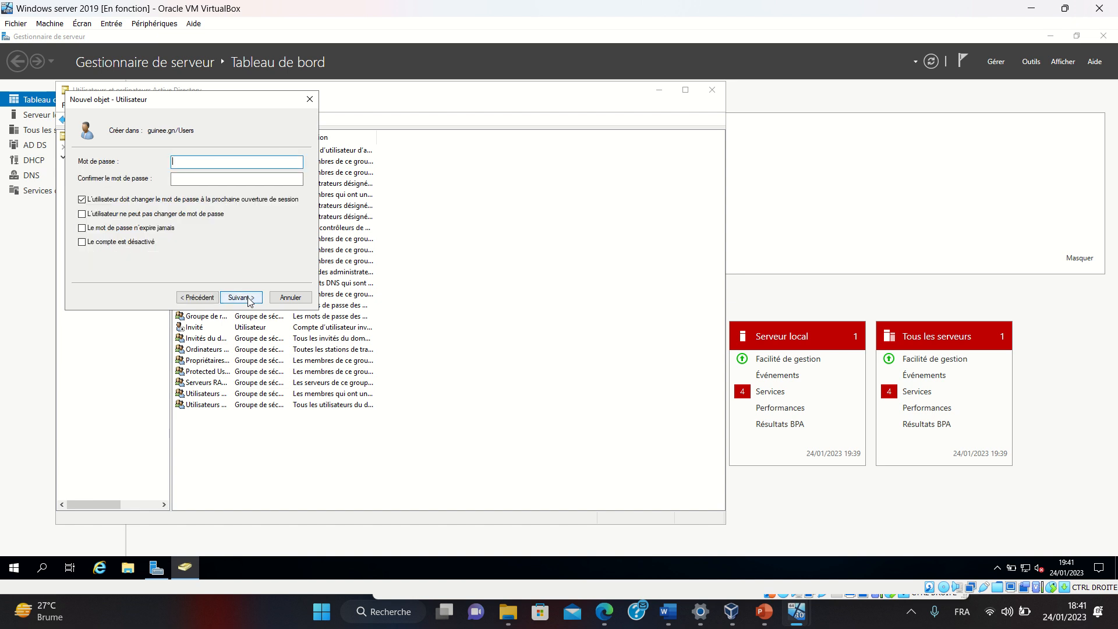
Set the password to never expire and be unchangeable, disable the account, and finish creating _Guest_Template
click(82, 200)
click(82, 214)
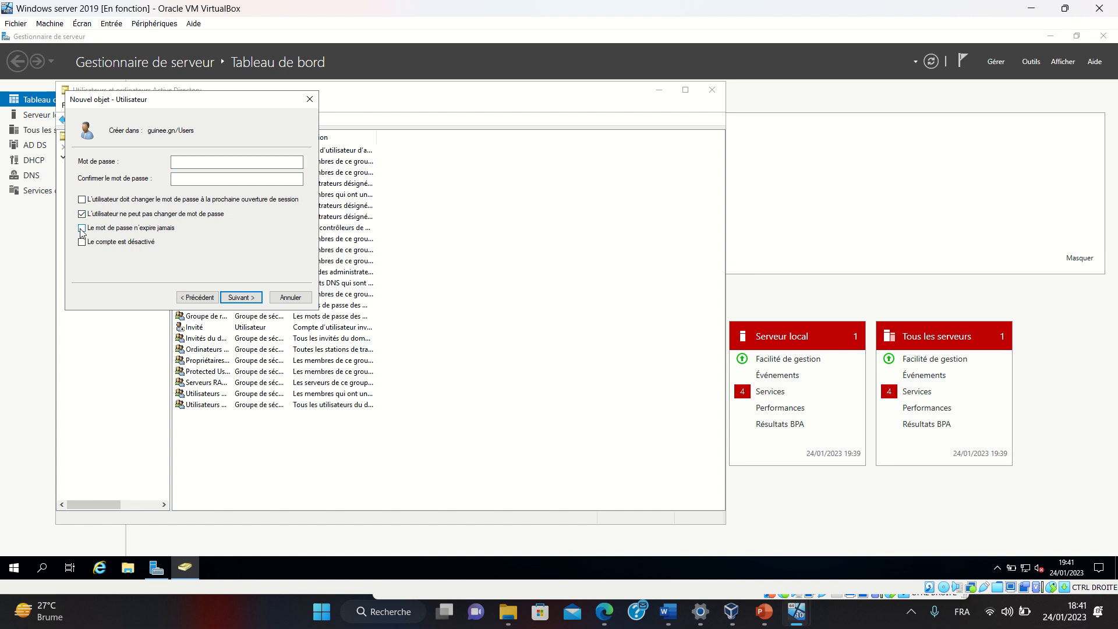
click(82, 243)
click(242, 298)
click(242, 298)
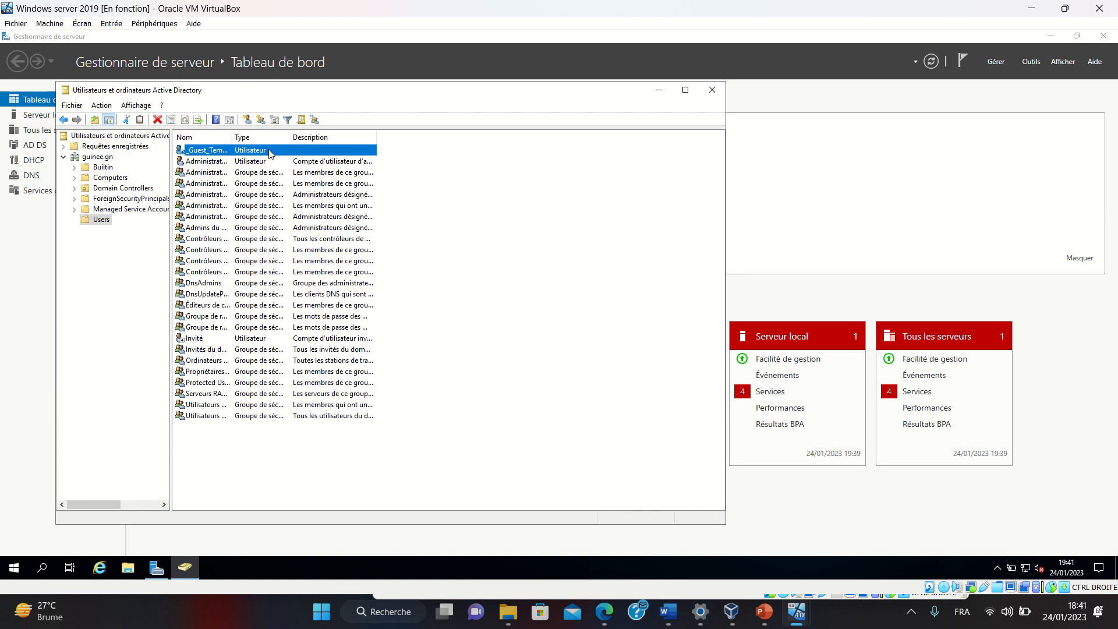
right_click(197, 154)
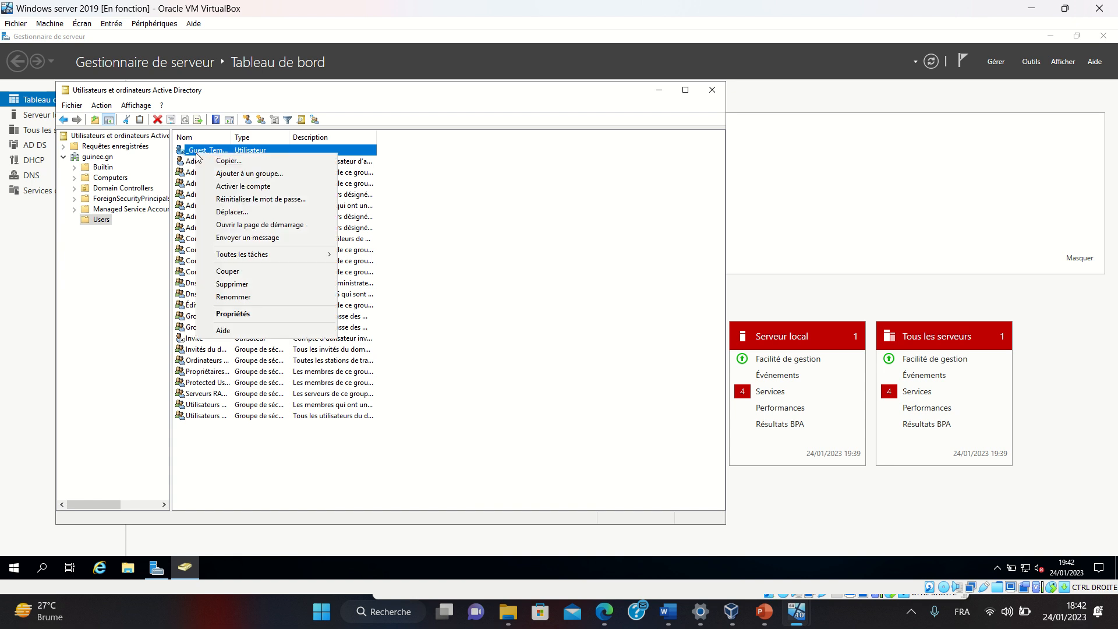
Open _Guest_Template's properties on the Membre de tab, showing only Utilisateurs du domaine
click(232, 319)
click(231, 319)
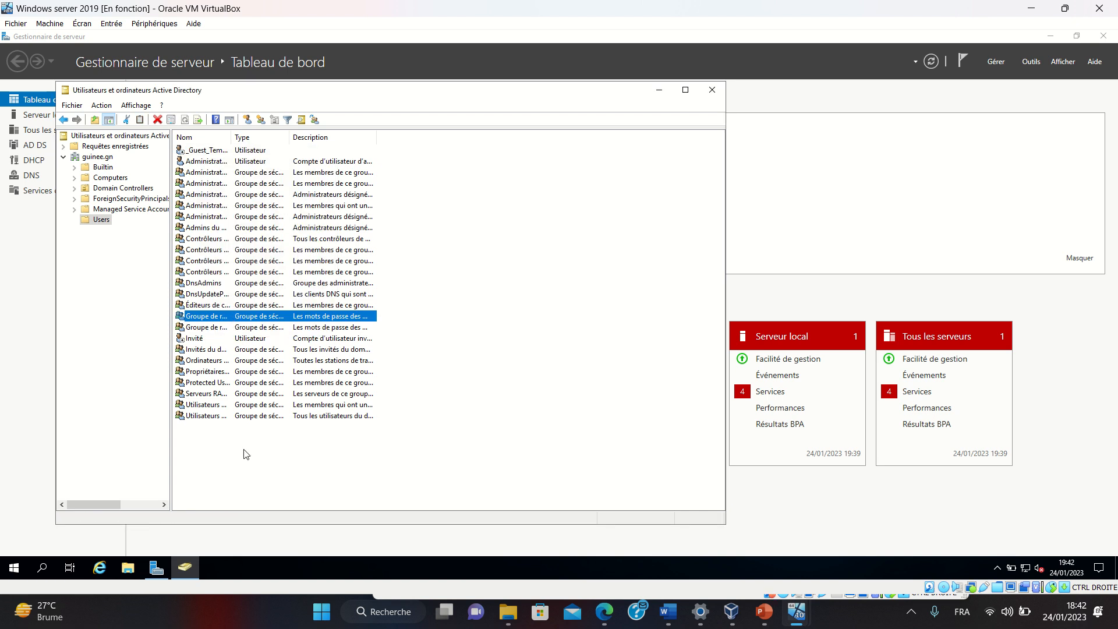
double_click(188, 565)
right_click(216, 150)
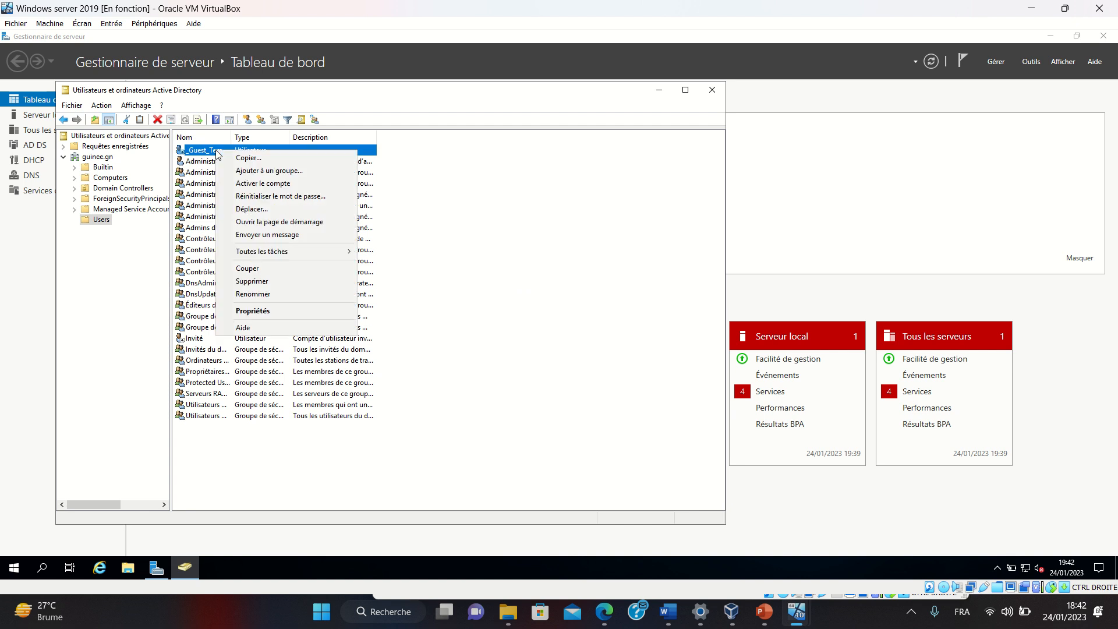
click(254, 311)
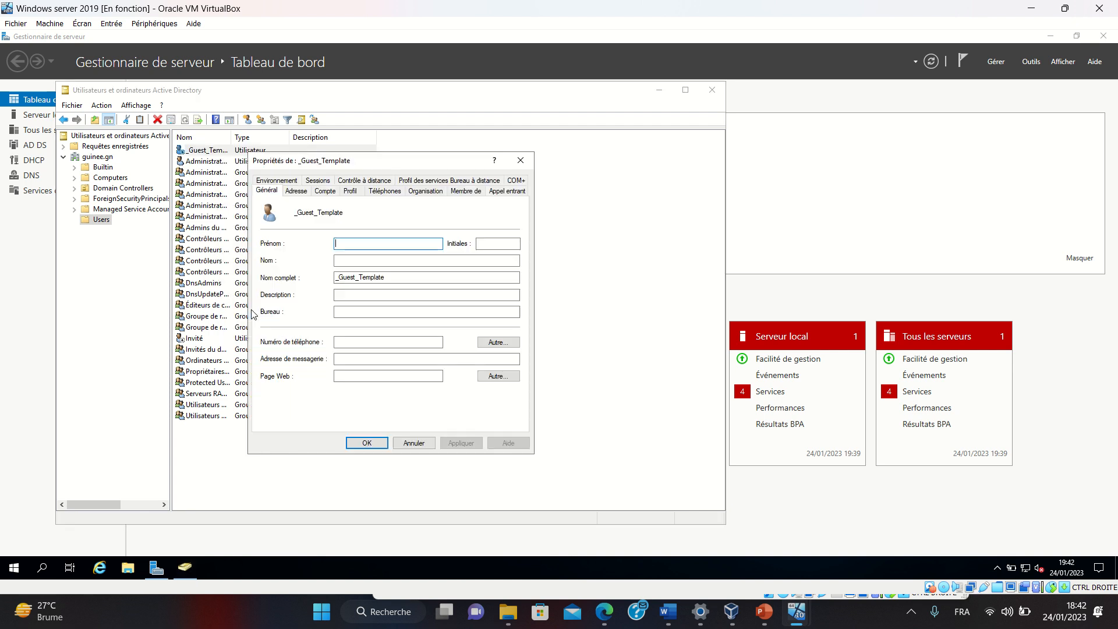
click(457, 195)
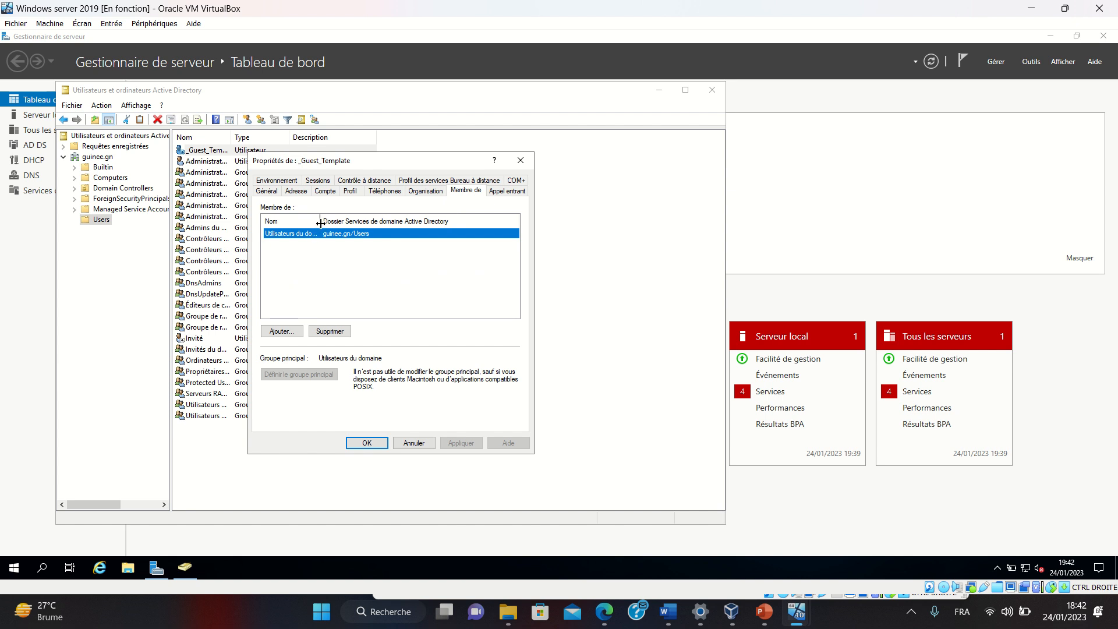
drag(320, 221, 383, 221)
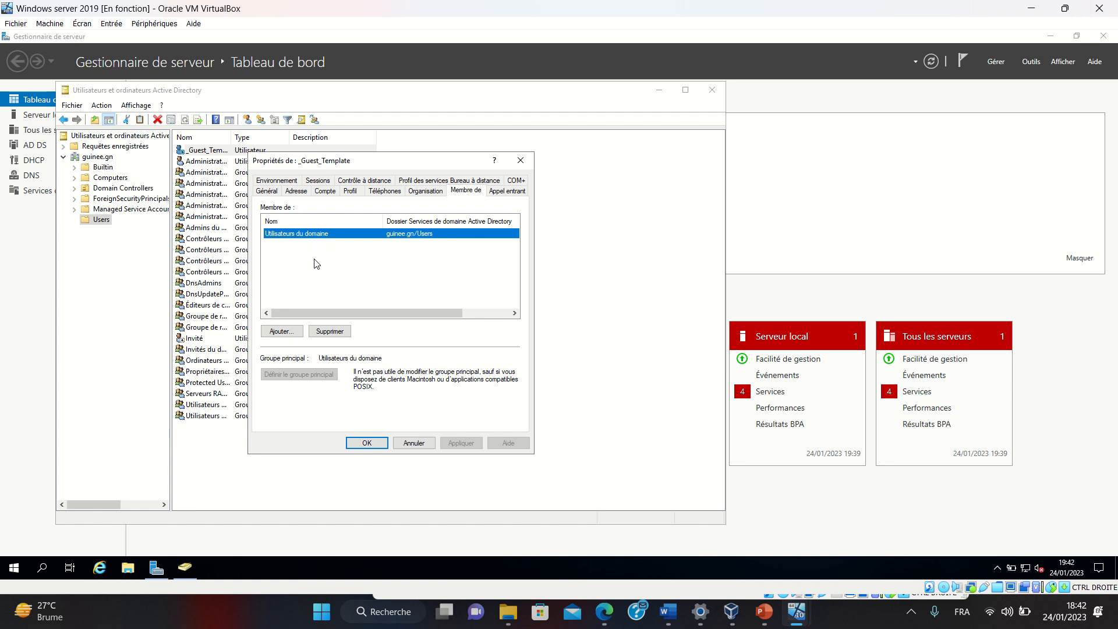
click(282, 331)
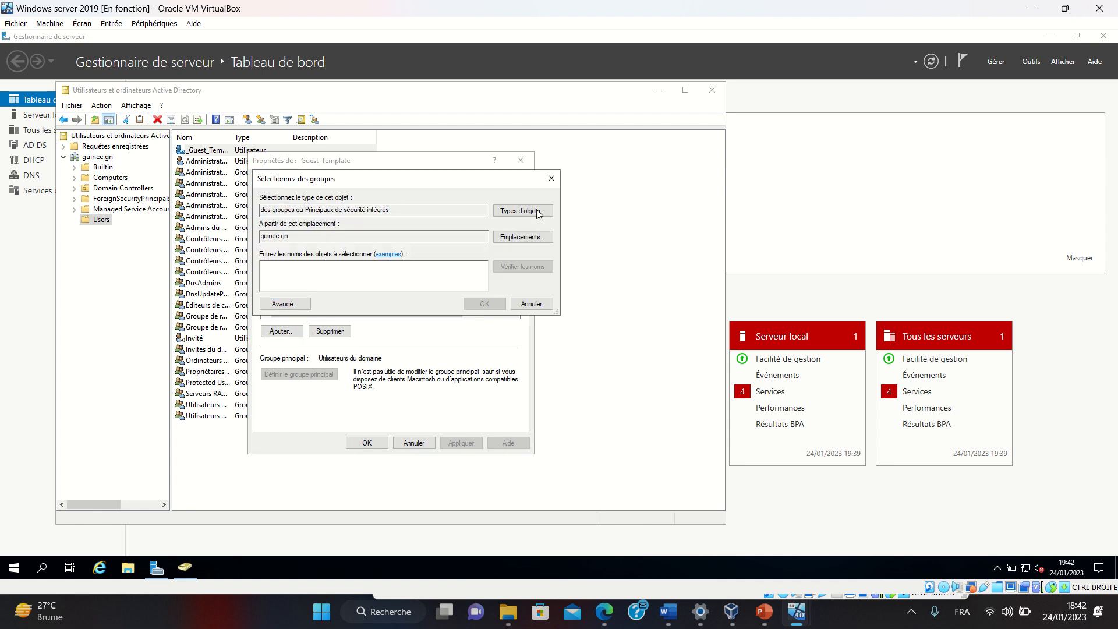
Search all domain groups and add Invités du domaine to _Guest_Template's memberships
click(285, 304)
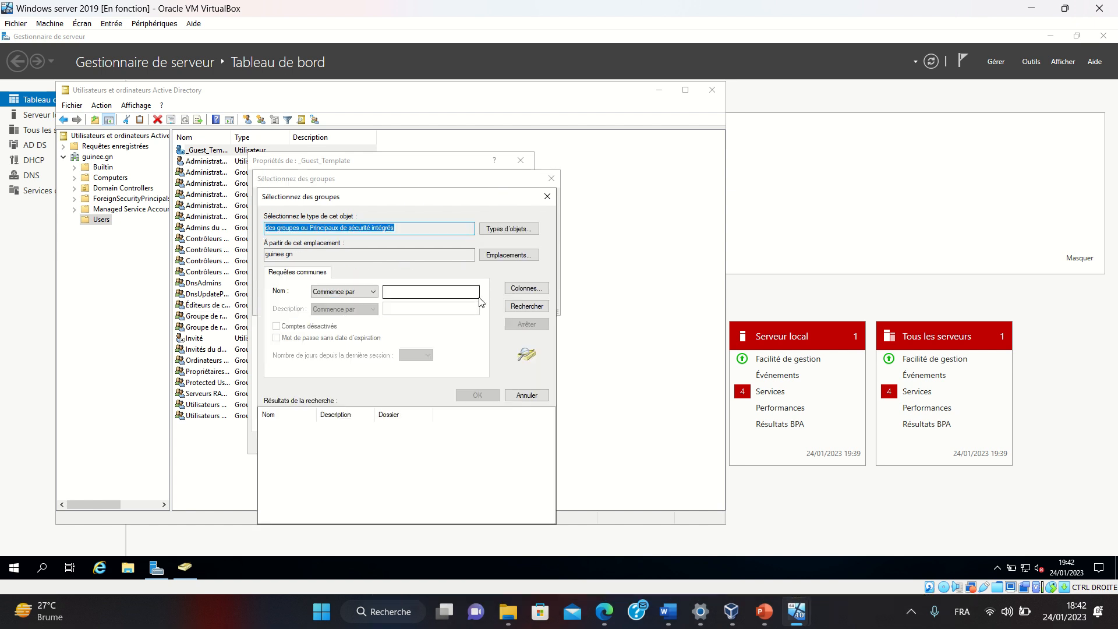
click(526, 305)
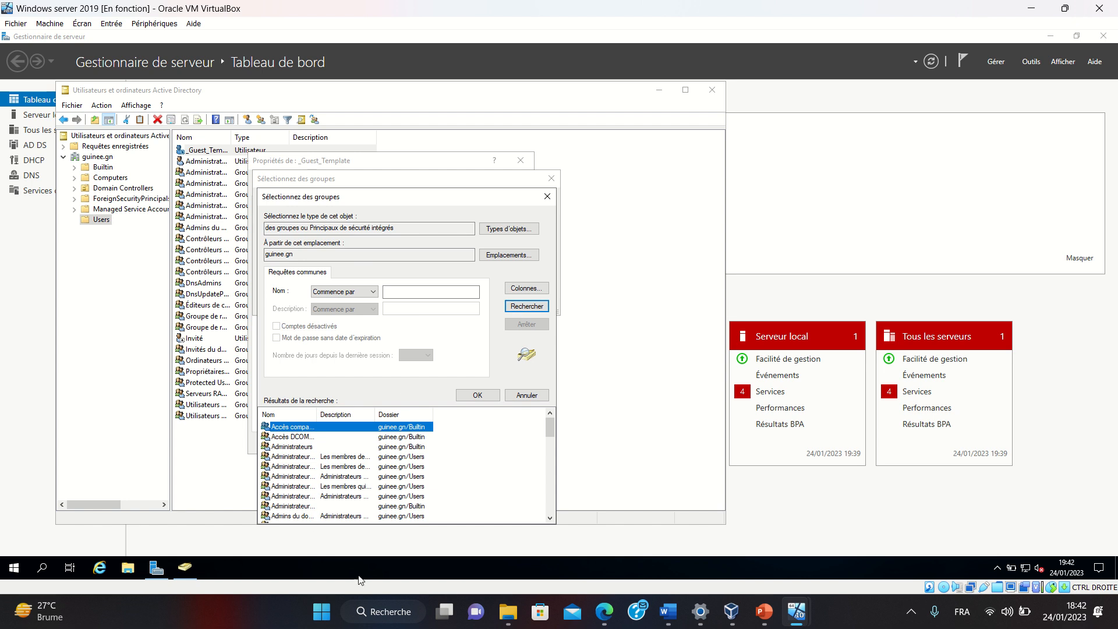
double_click(316, 414)
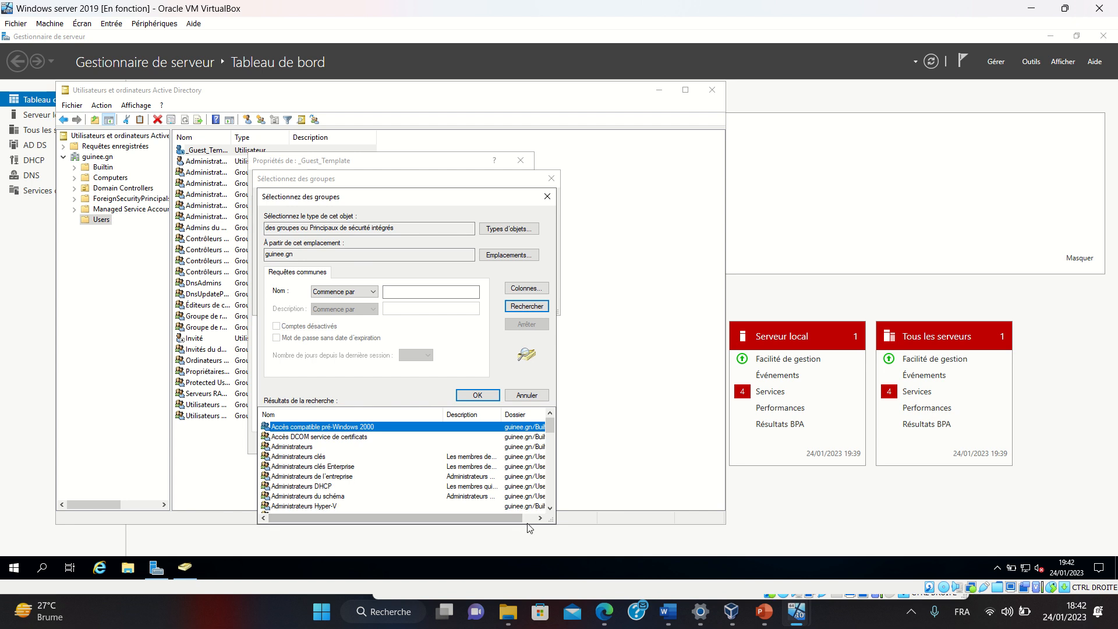
click(550, 507)
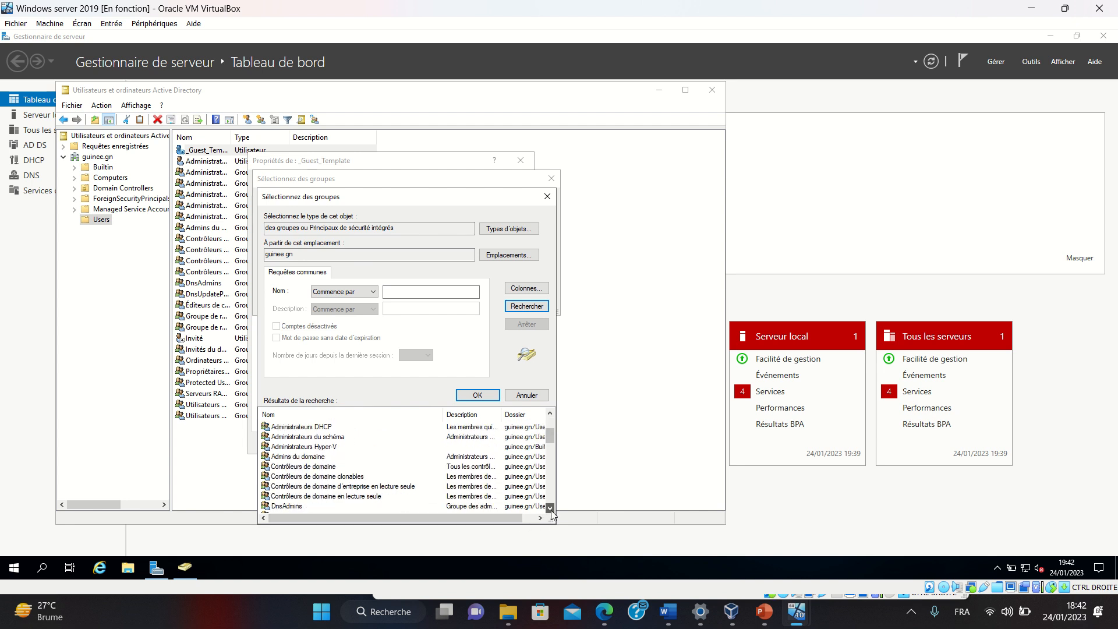
drag(551, 511, 546, 511)
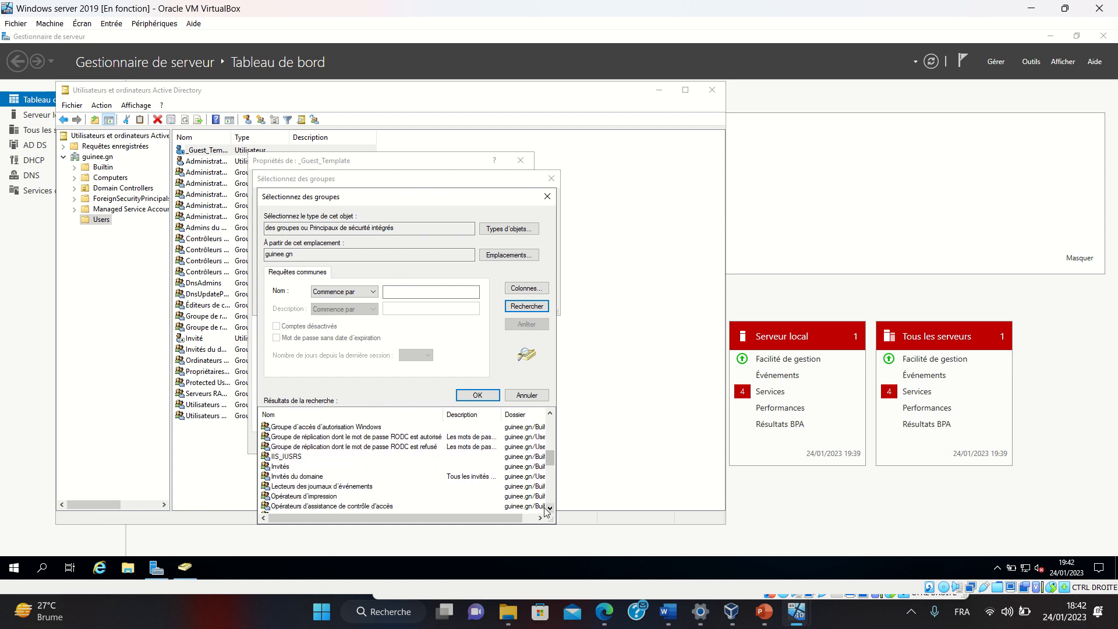
click(459, 476)
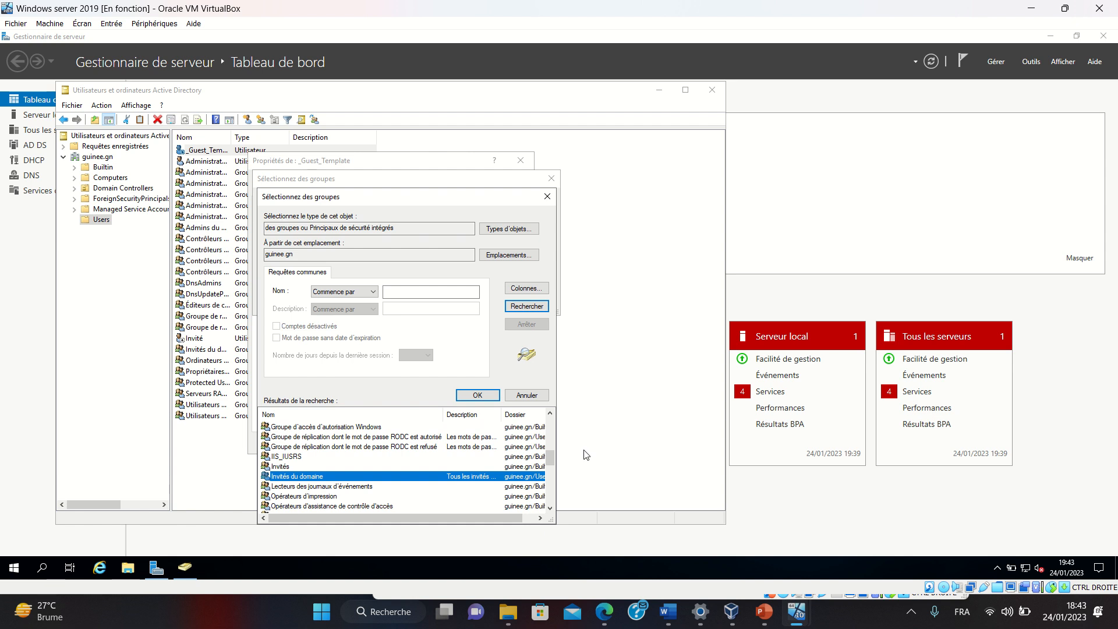
click(477, 395)
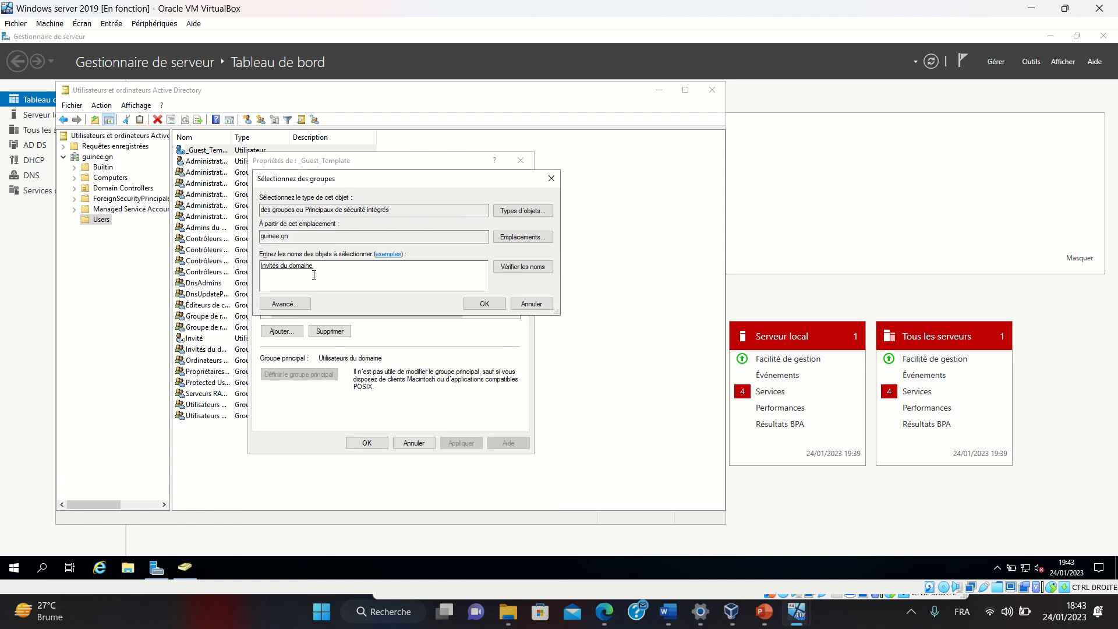
click(494, 308)
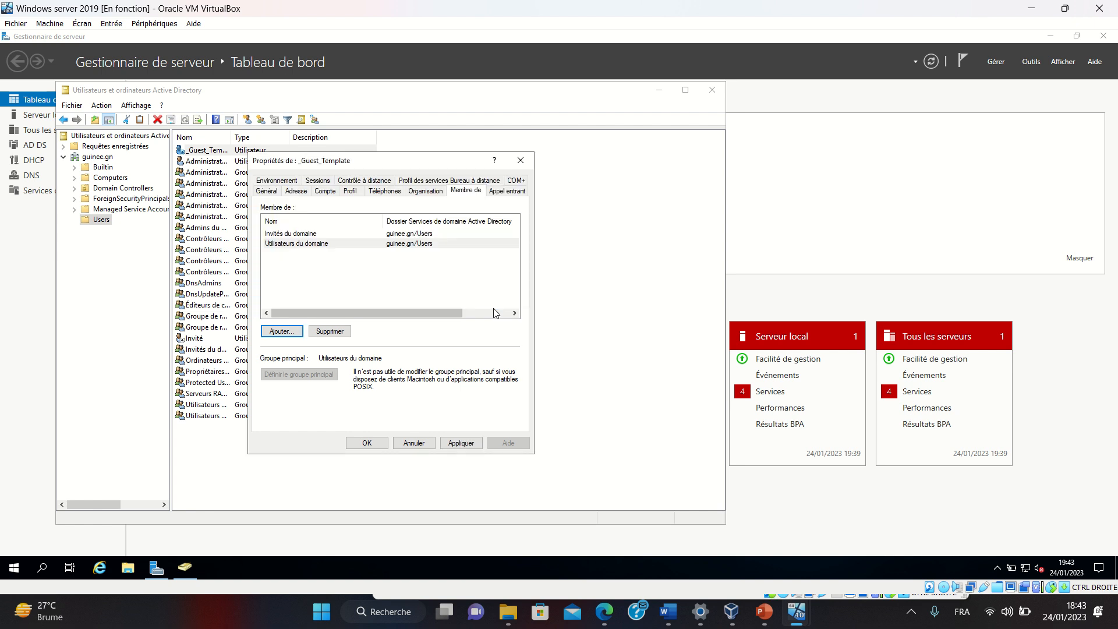
Set Invités du domaine as primary group, remove Utilisateurs du domaine, and apply the changes
click(311, 234)
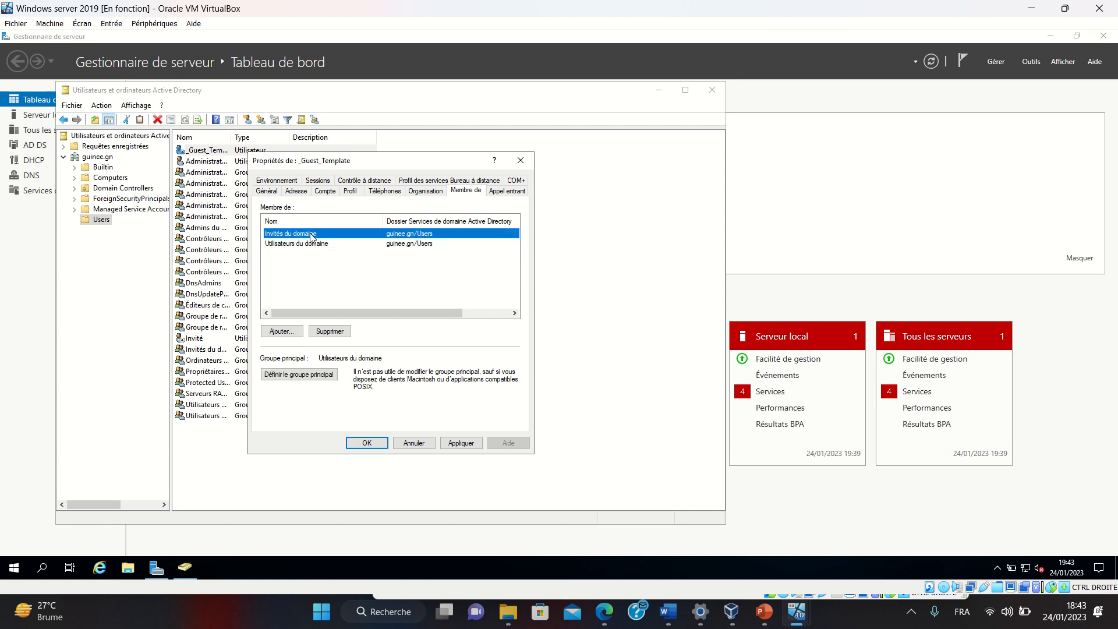
click(315, 245)
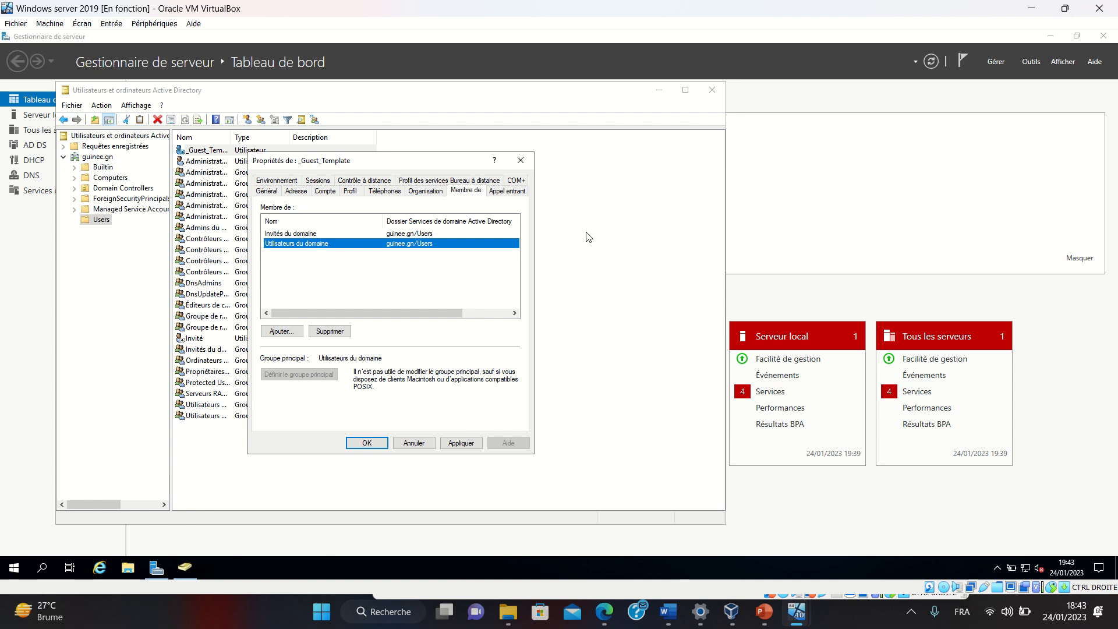
click(318, 234)
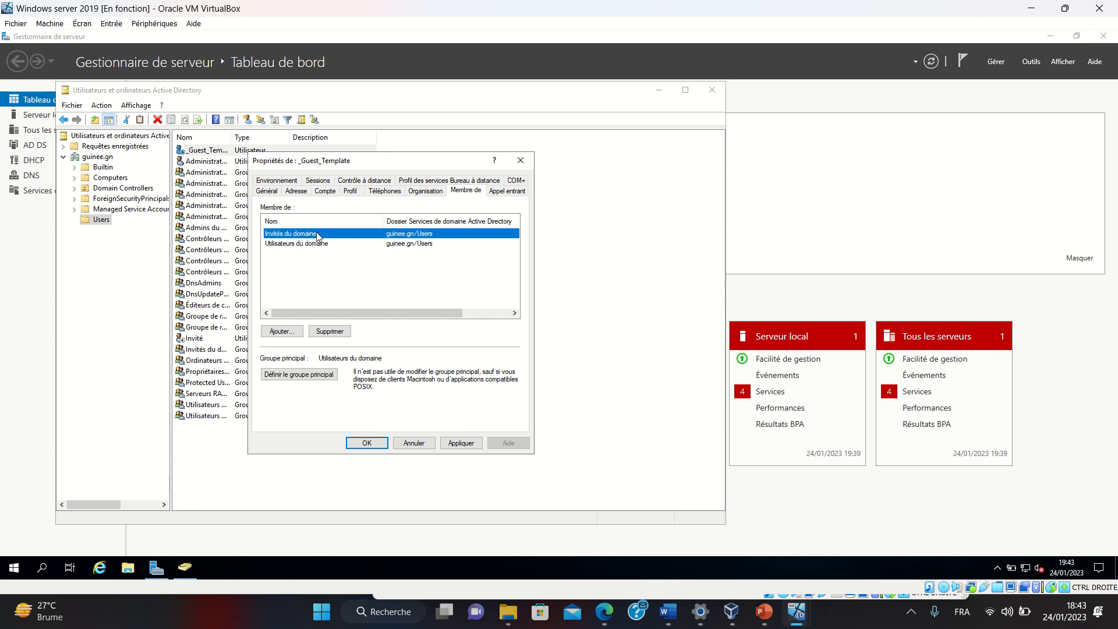
click(321, 378)
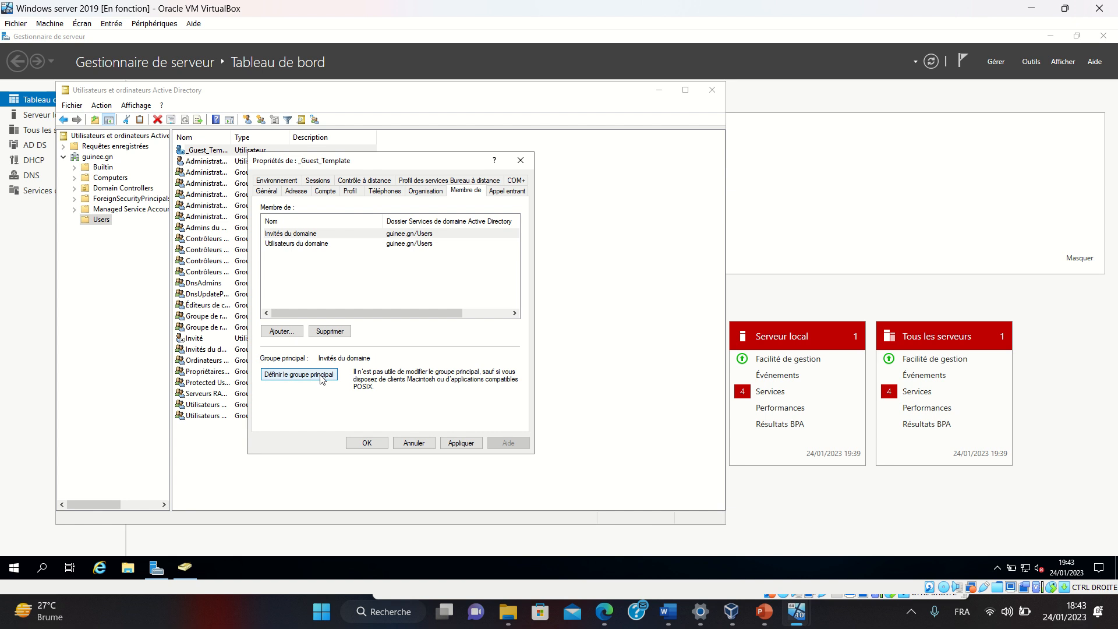
click(334, 243)
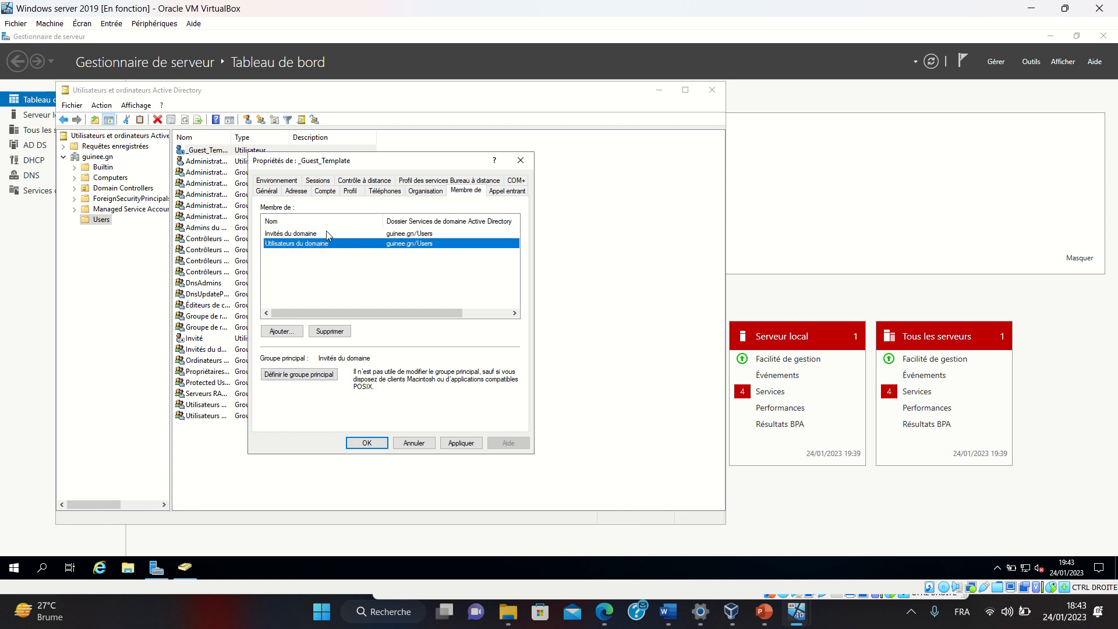
click(327, 234)
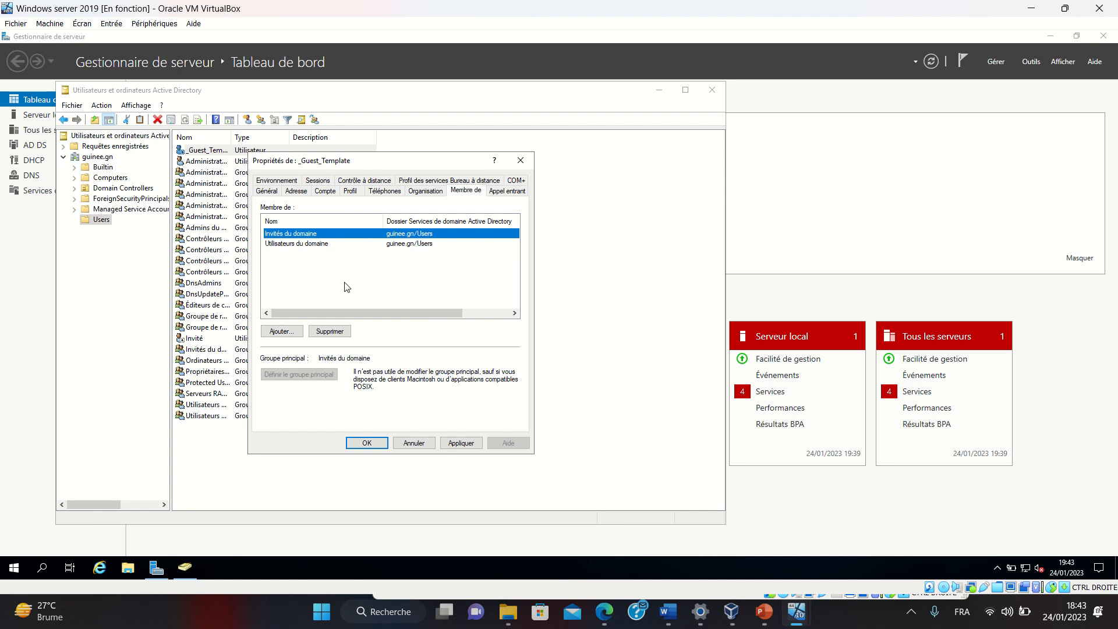
click(323, 243)
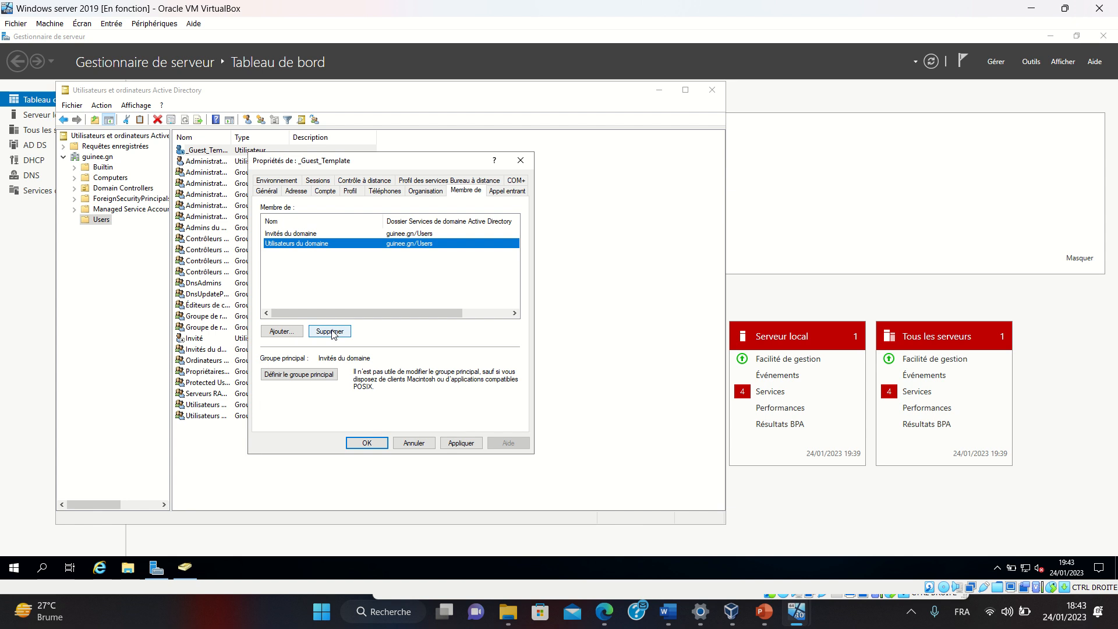
click(330, 331)
click(580, 341)
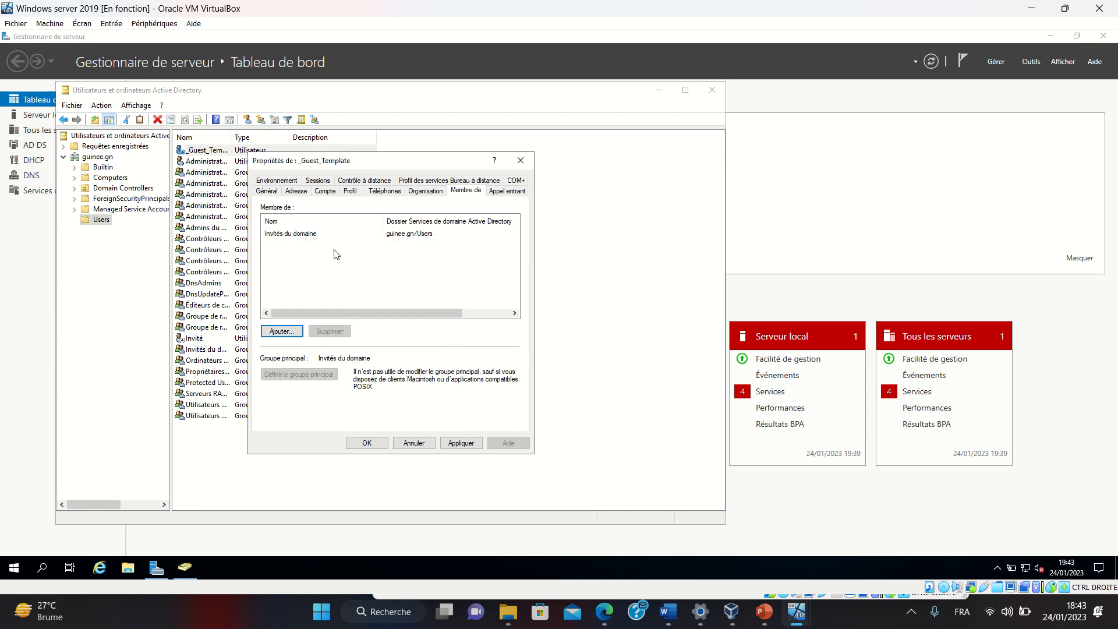
click(462, 444)
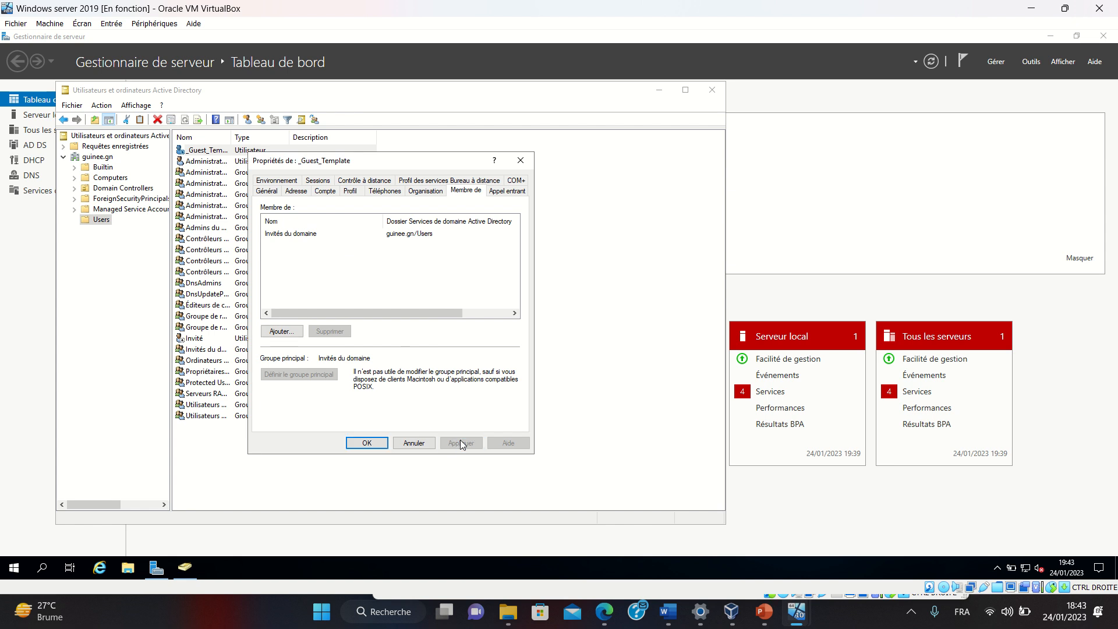
click(362, 444)
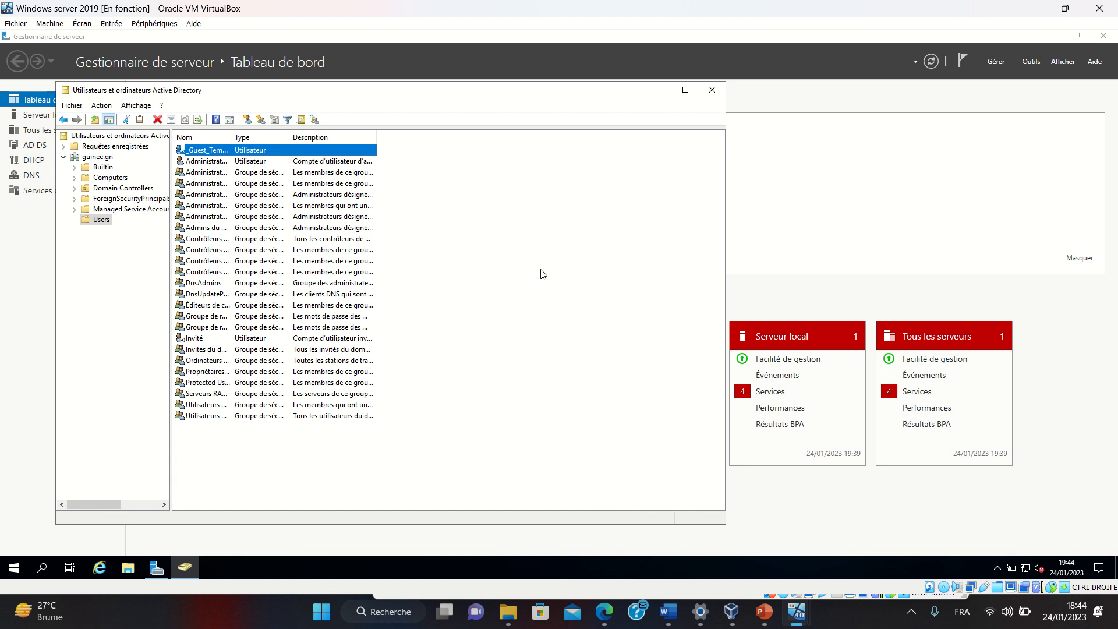
Start and cancel a copy of _Guest_Template, then widen the Nom column to show full names
right_click(252, 153)
click(276, 156)
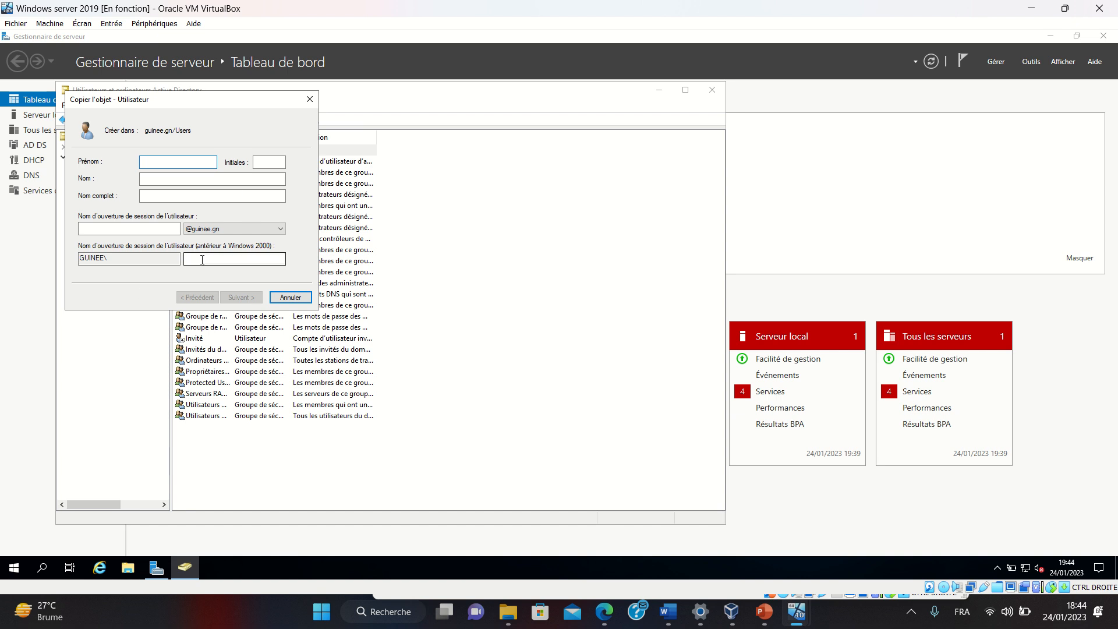
click(310, 99)
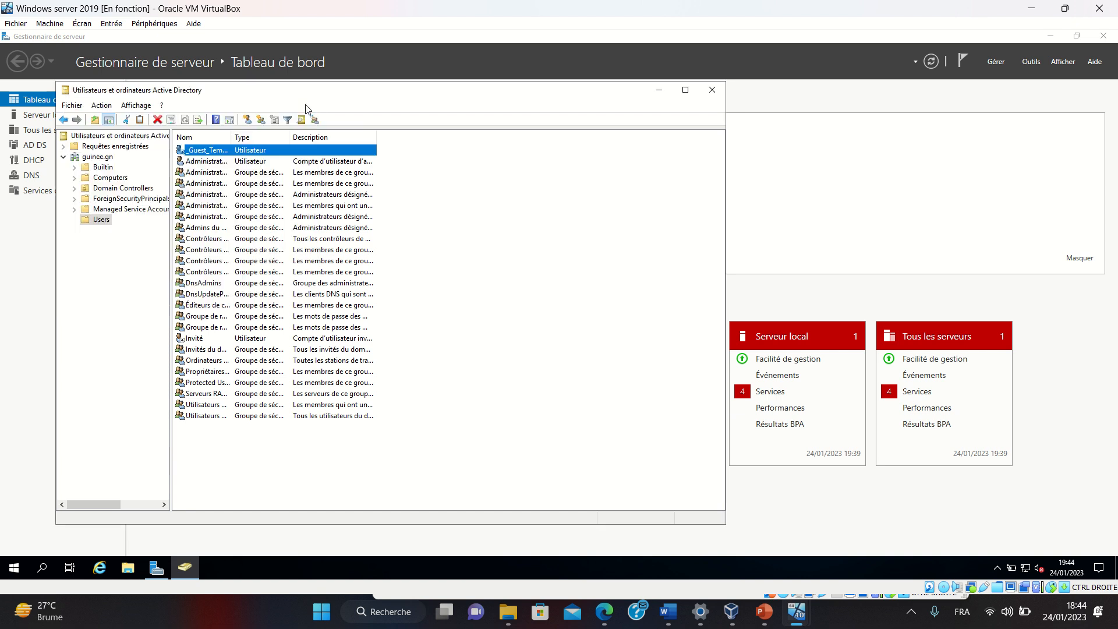
double_click(232, 137)
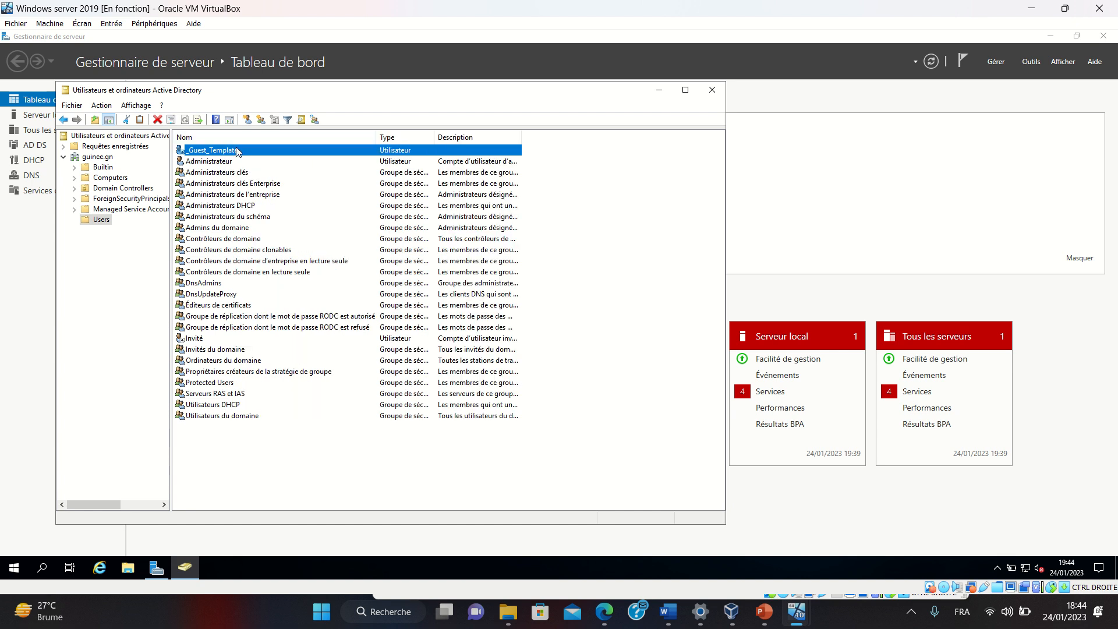
Copy _Guest_Template into a new user, entering the first name, last name and logon name
right_click(237, 150)
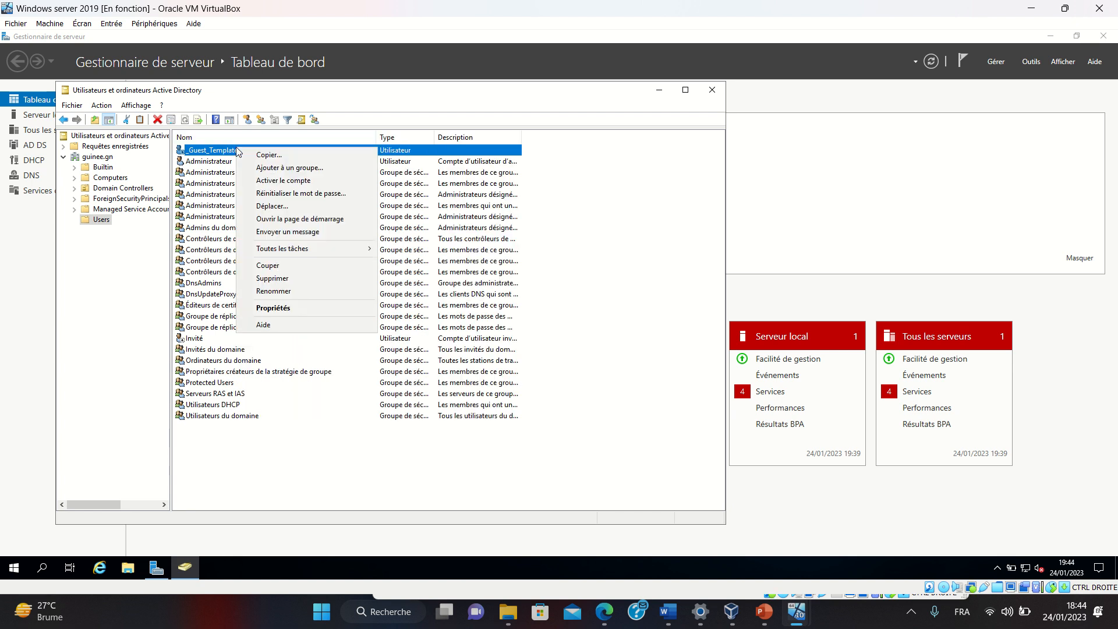
click(279, 156)
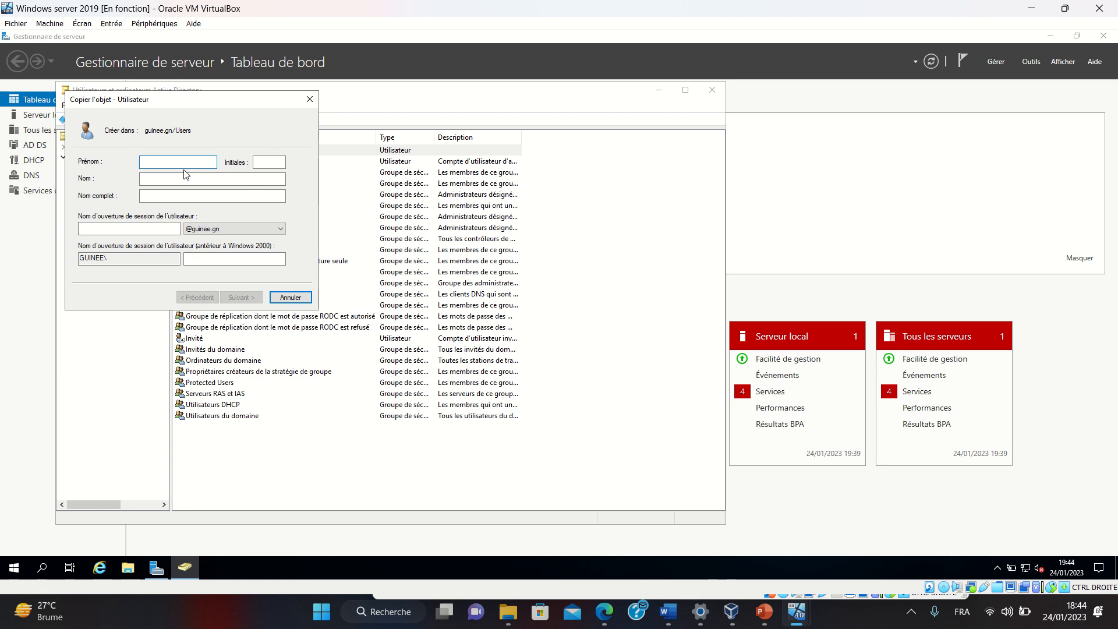
text(Hassan)
key(Tab)
key(Tab)
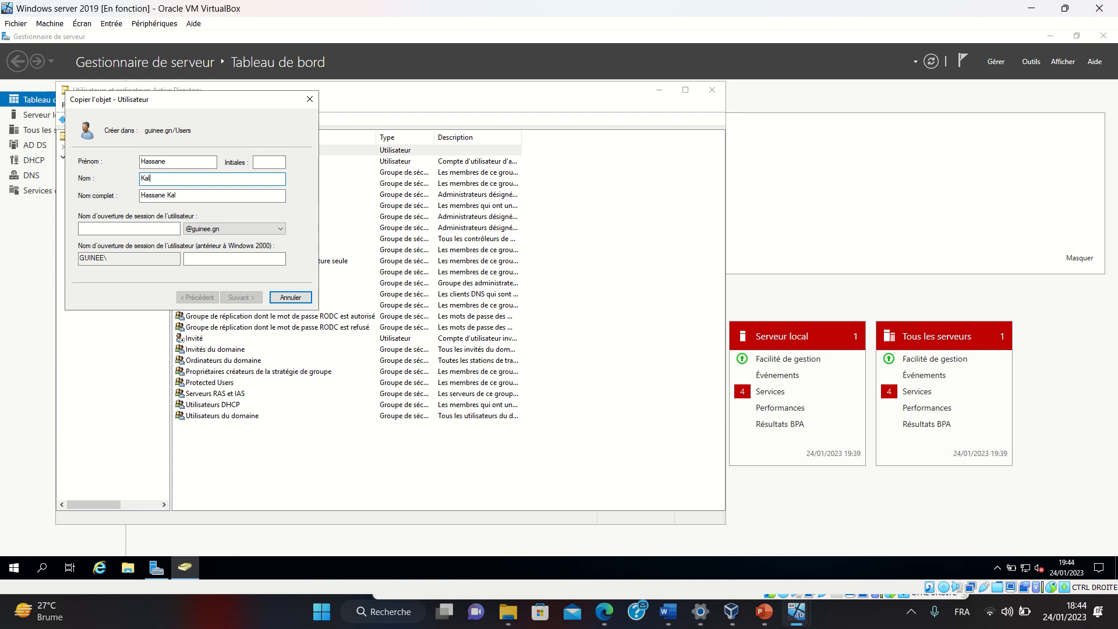
click(118, 228)
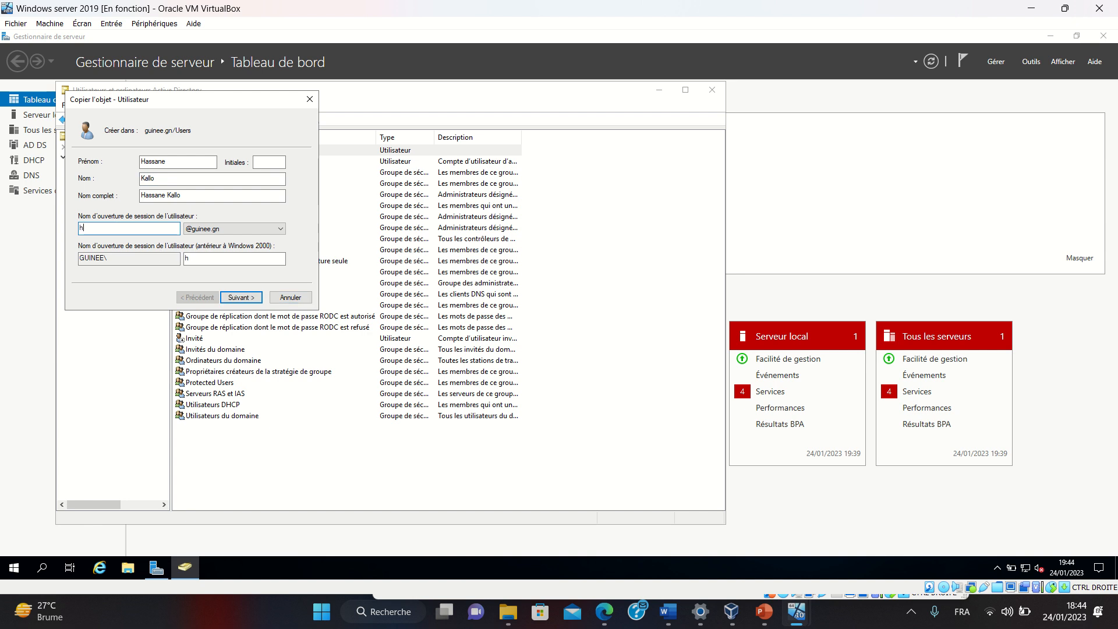
click(242, 298)
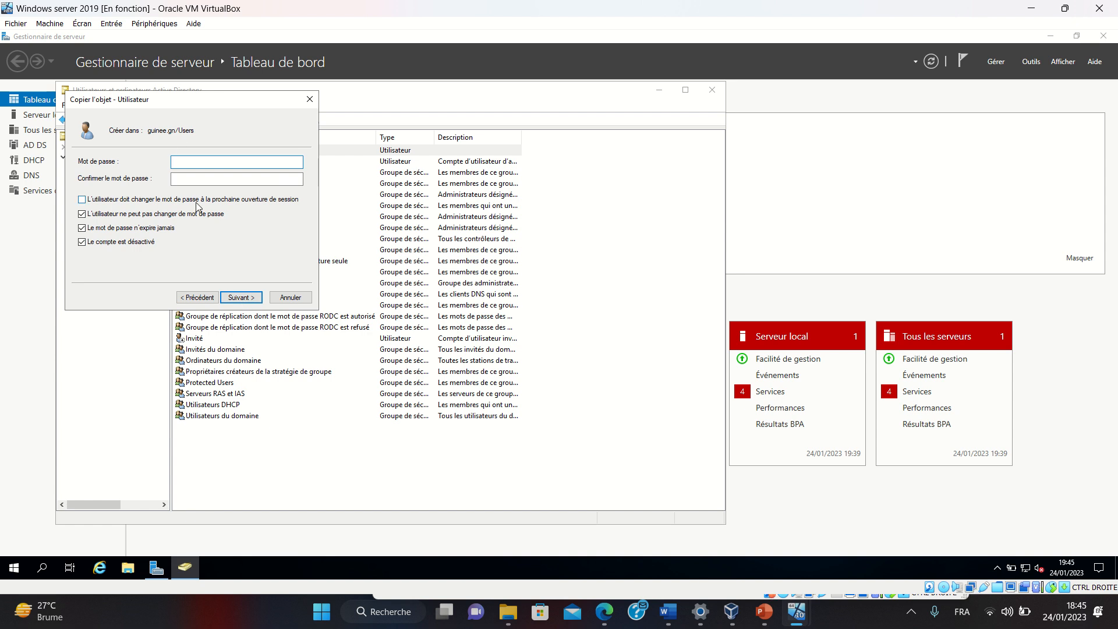
Enter and confirm the new user's password, enable the account, and finish creating it
text(•••••••••)
key(Tab)
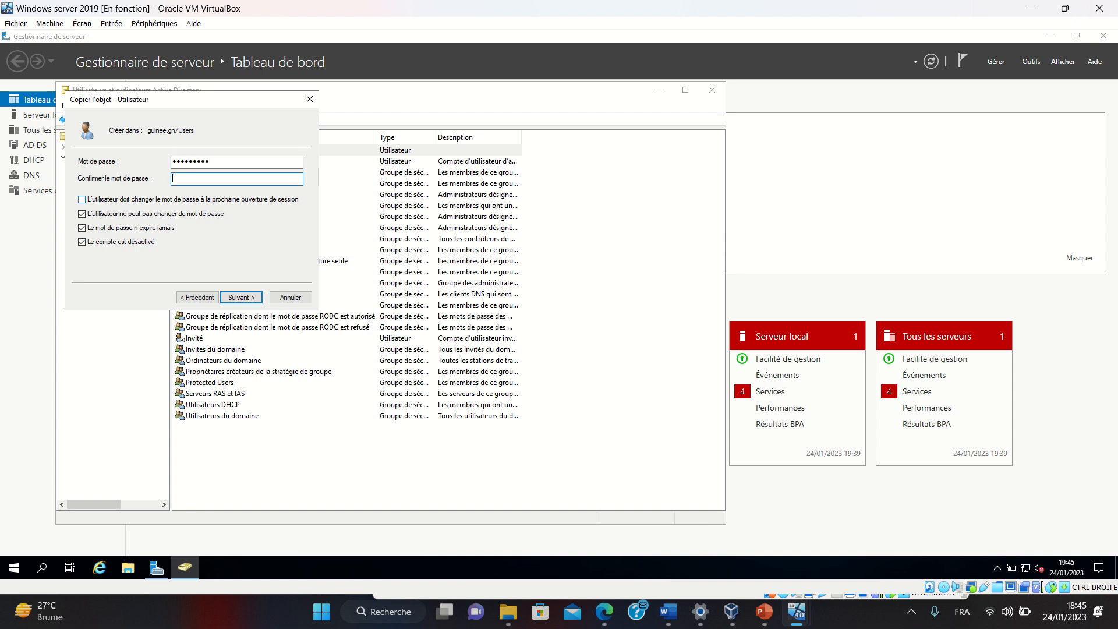
text(•••••••••)
click(94, 246)
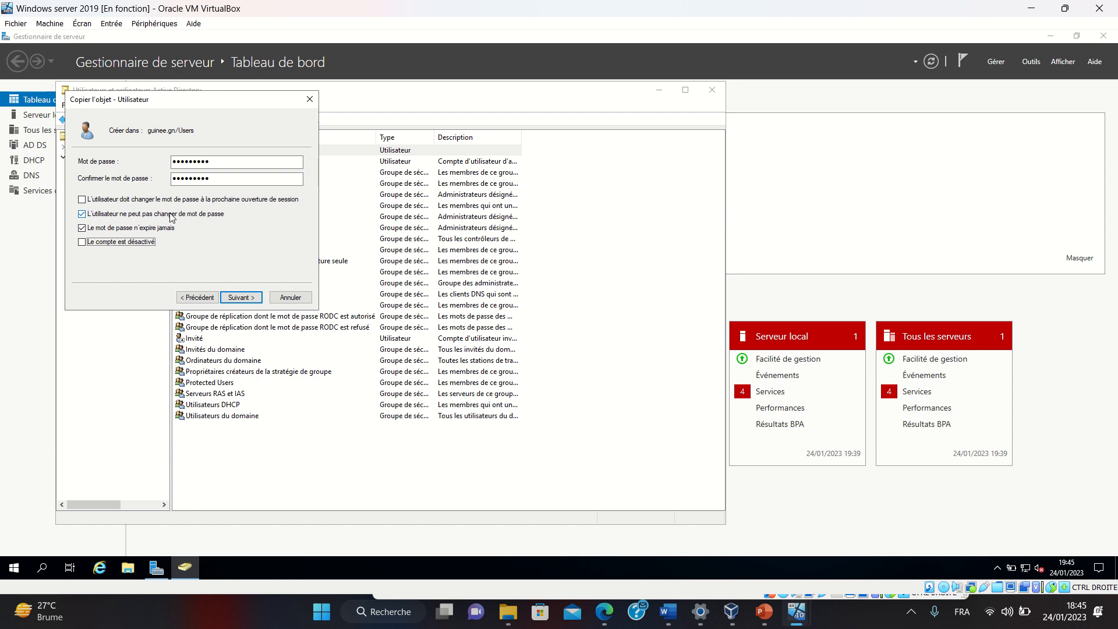
mouse_move(429, 1)
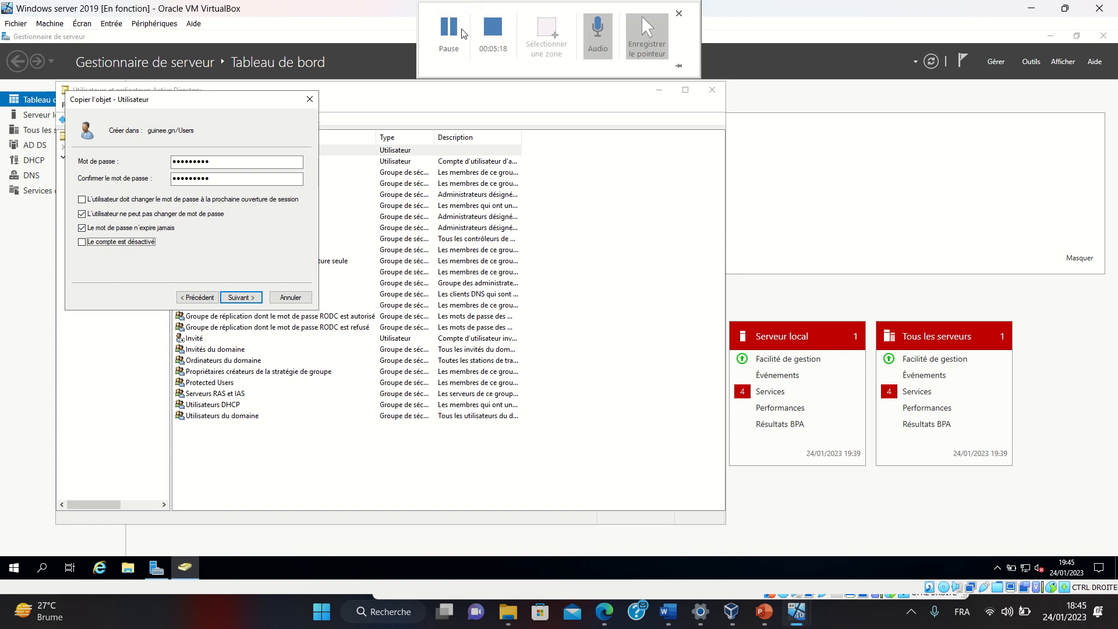
click(460, 45)
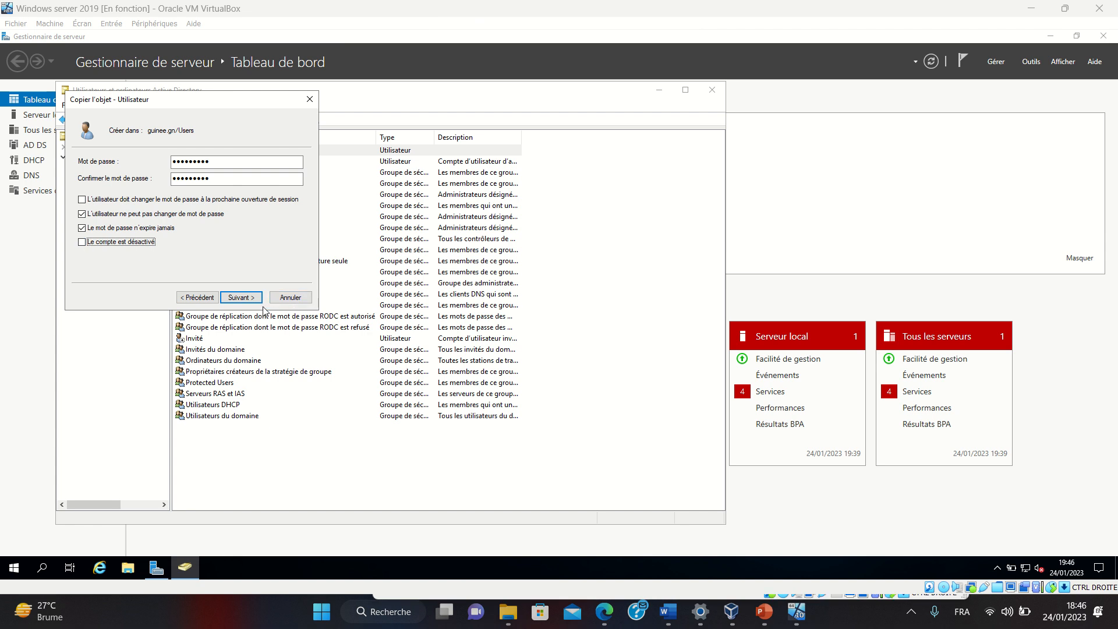
click(243, 299)
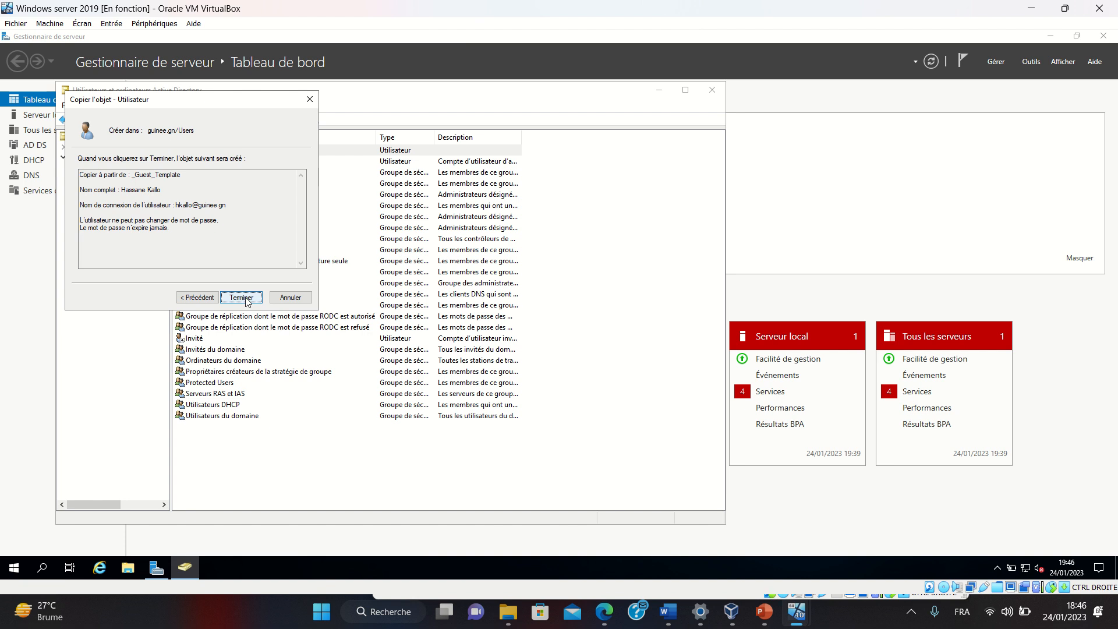
click(242, 298)
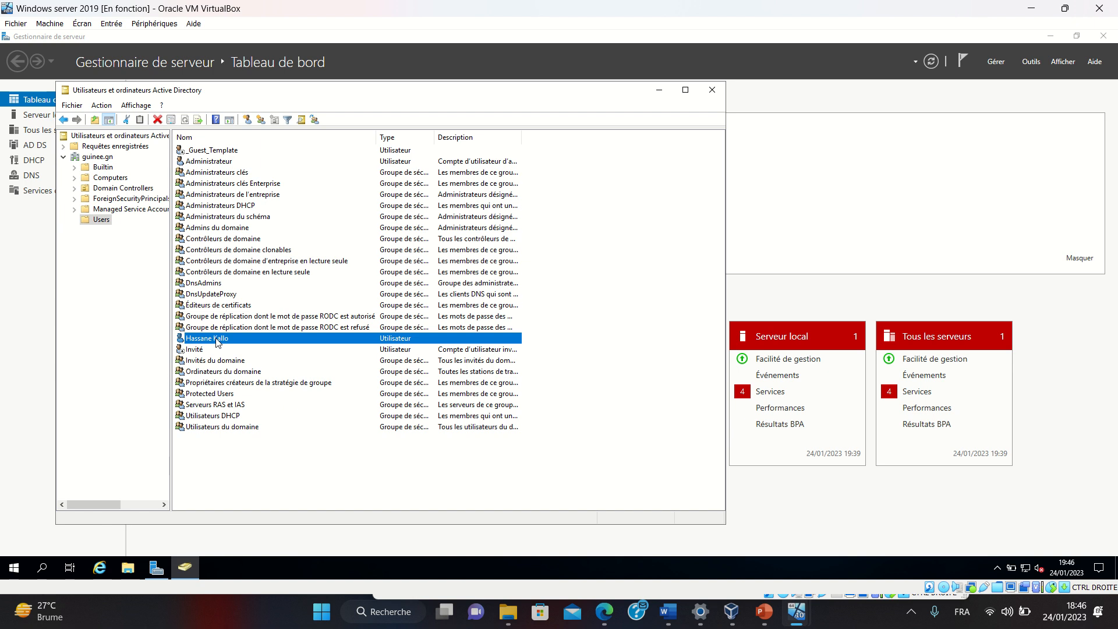
right_click(221, 340)
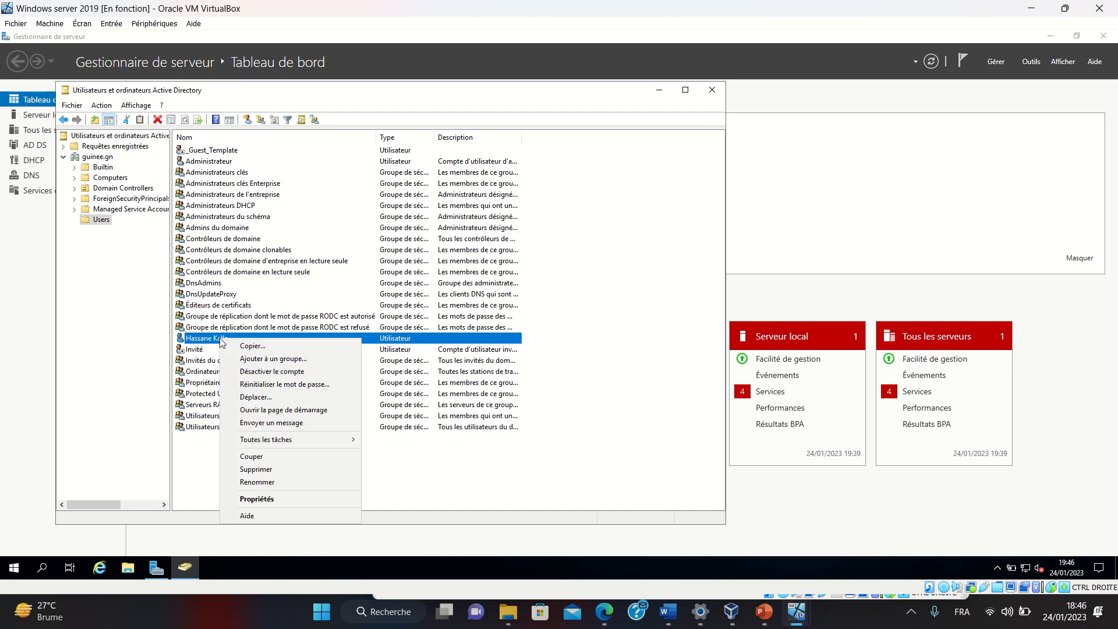
click(257, 501)
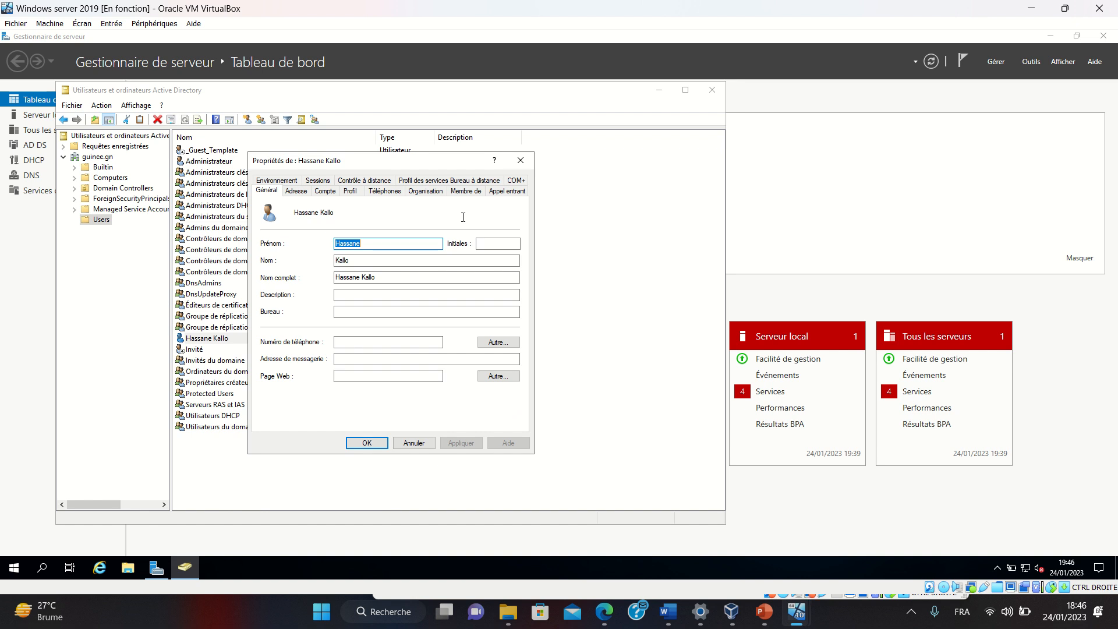
click(466, 191)
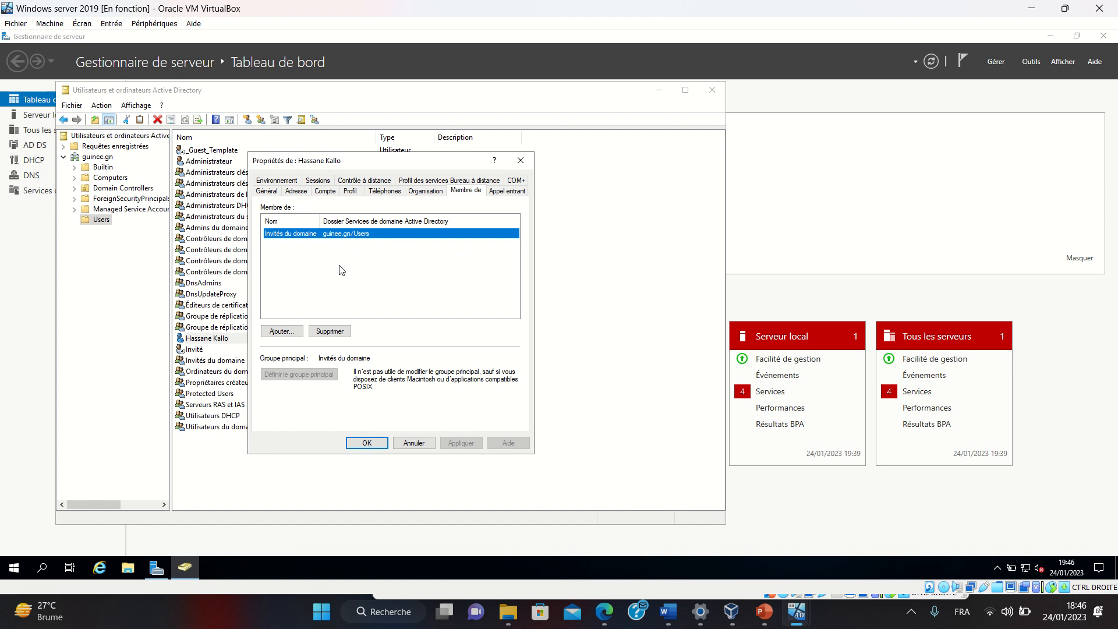
click(369, 444)
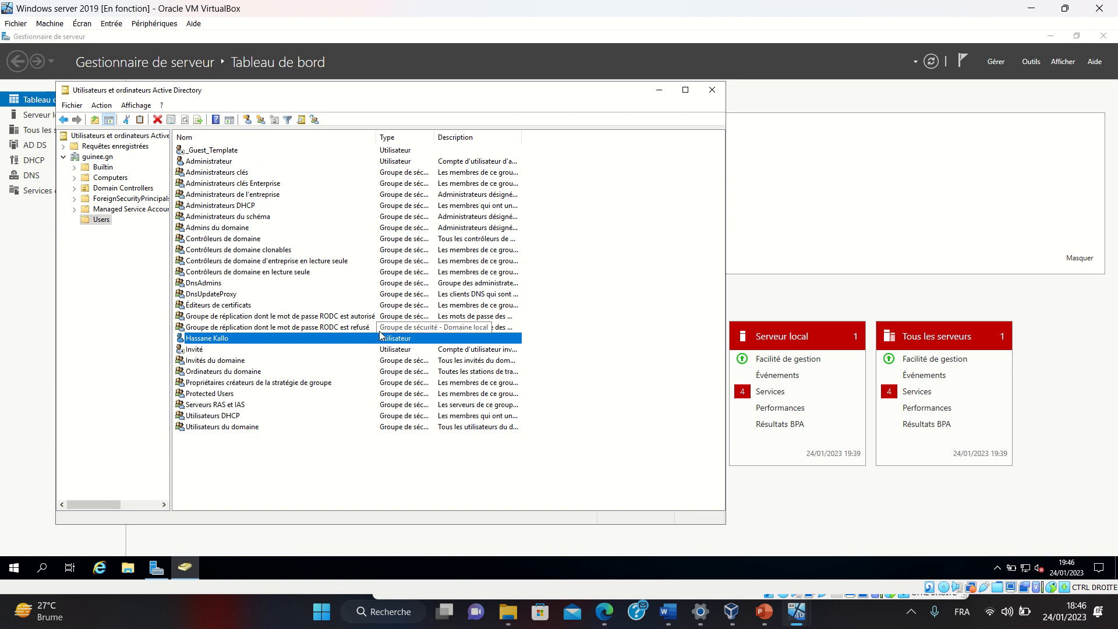
Switch to the Windows 10 VM and open Ce PC's properties from Explorer
mouse_move(452, 5)
click(442, 40)
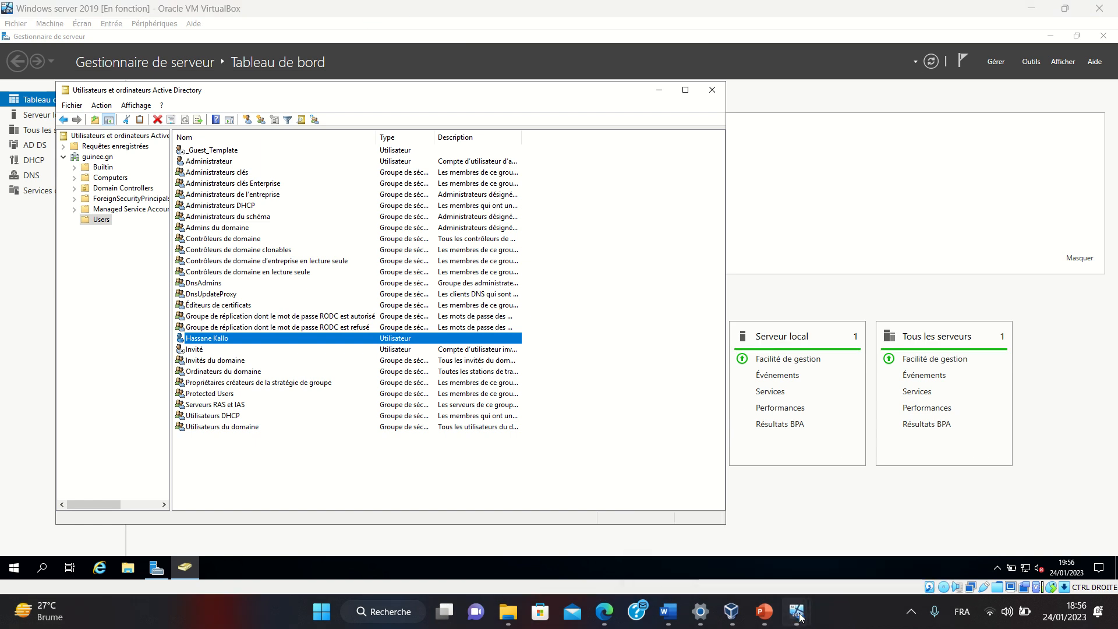
mouse_move(798, 612)
click(835, 527)
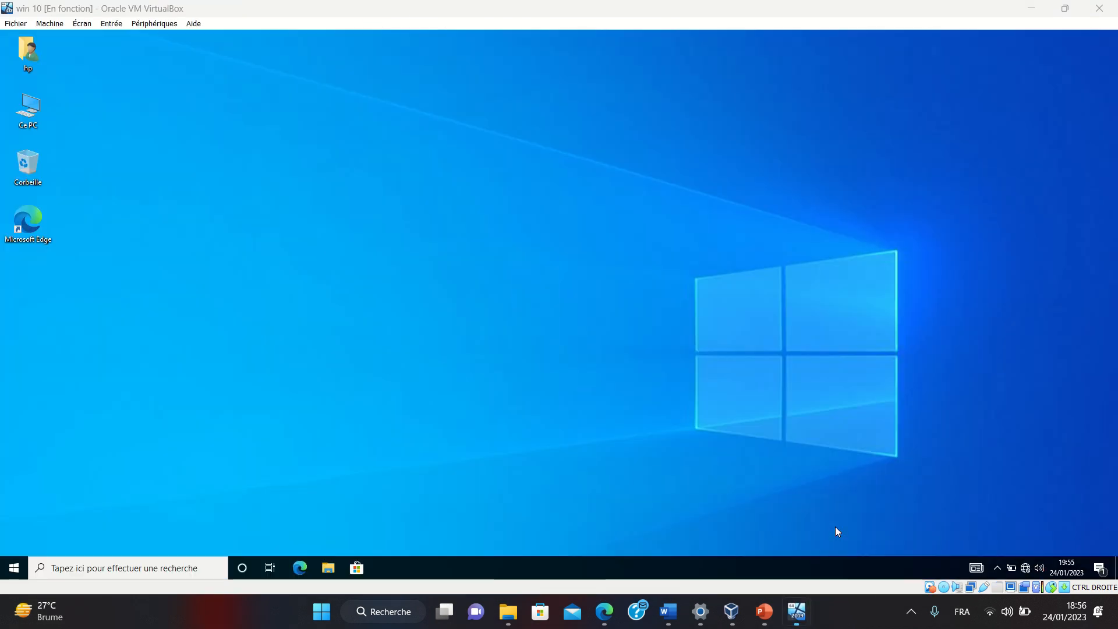
key(super)
key(super)
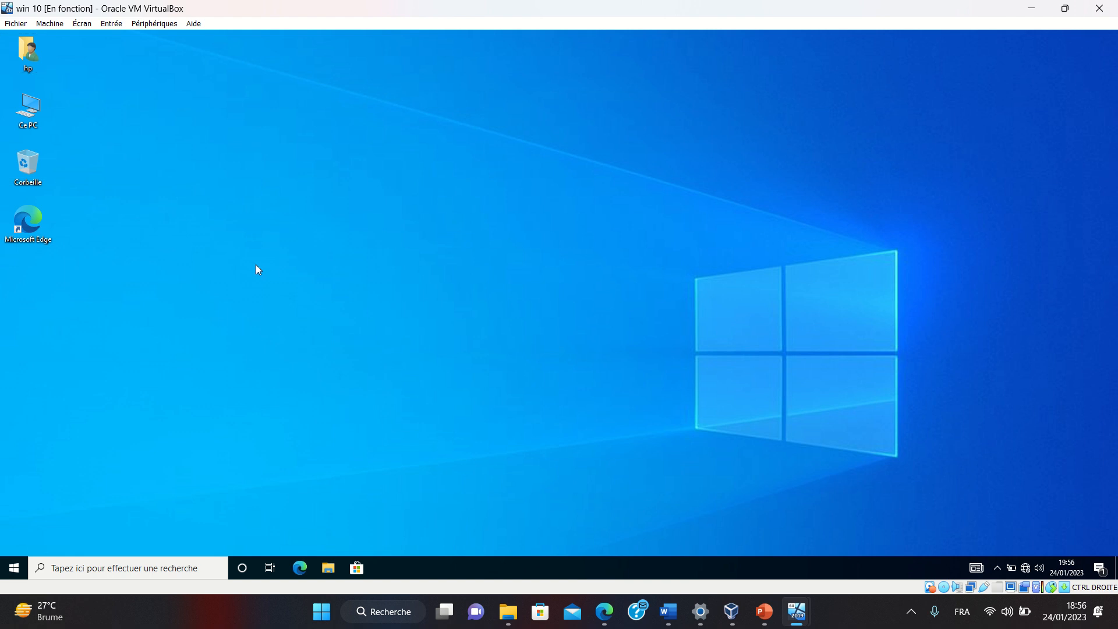
key(super+e)
right_click(278, 308)
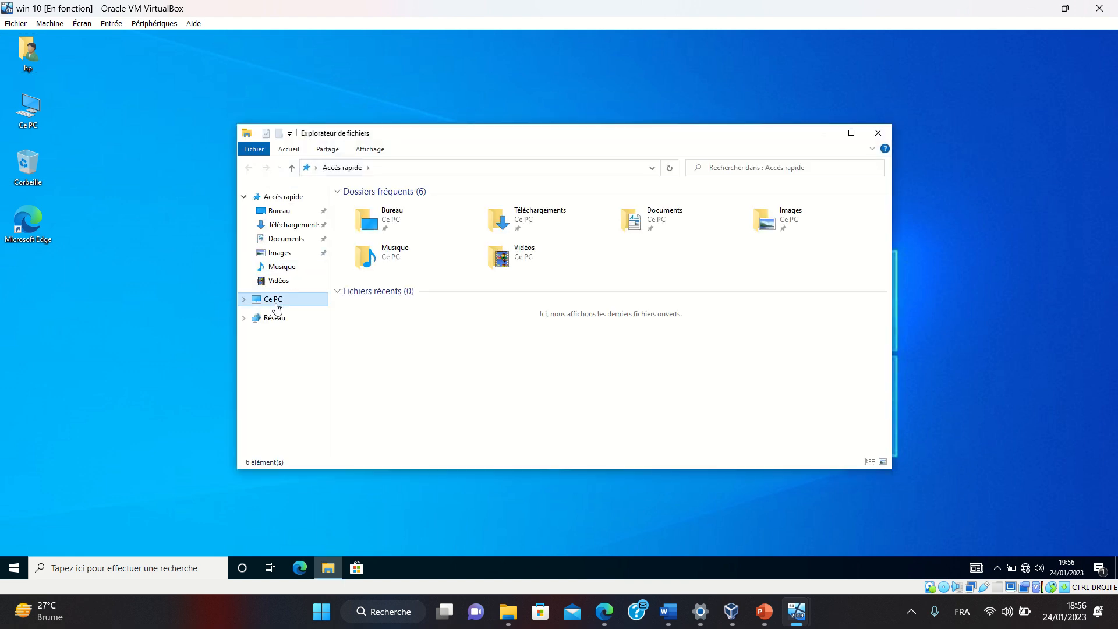
click(324, 455)
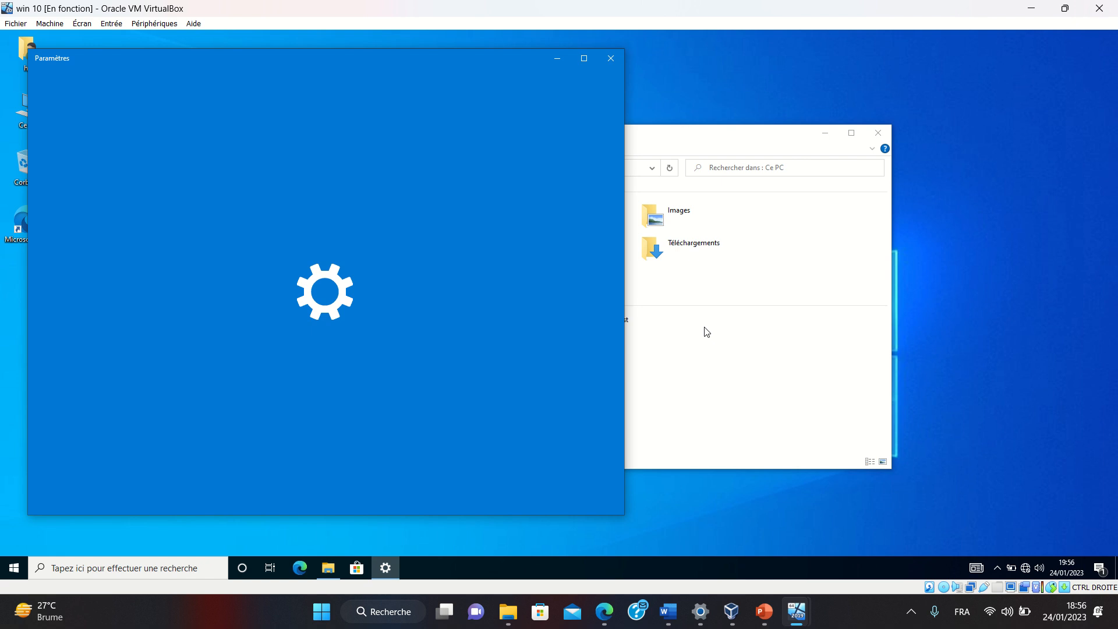
Run ipconfig in cmd to confirm IPv4 192.168.1.31 and DNS suffix guinee.gn
key(super+r)
key(super)
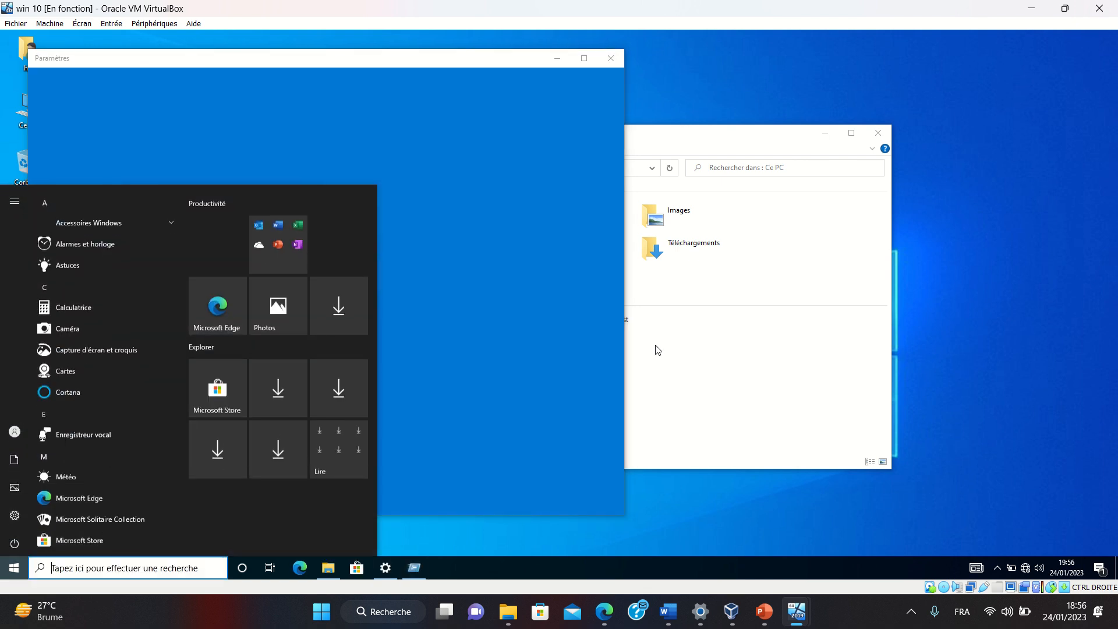
text(cmd)
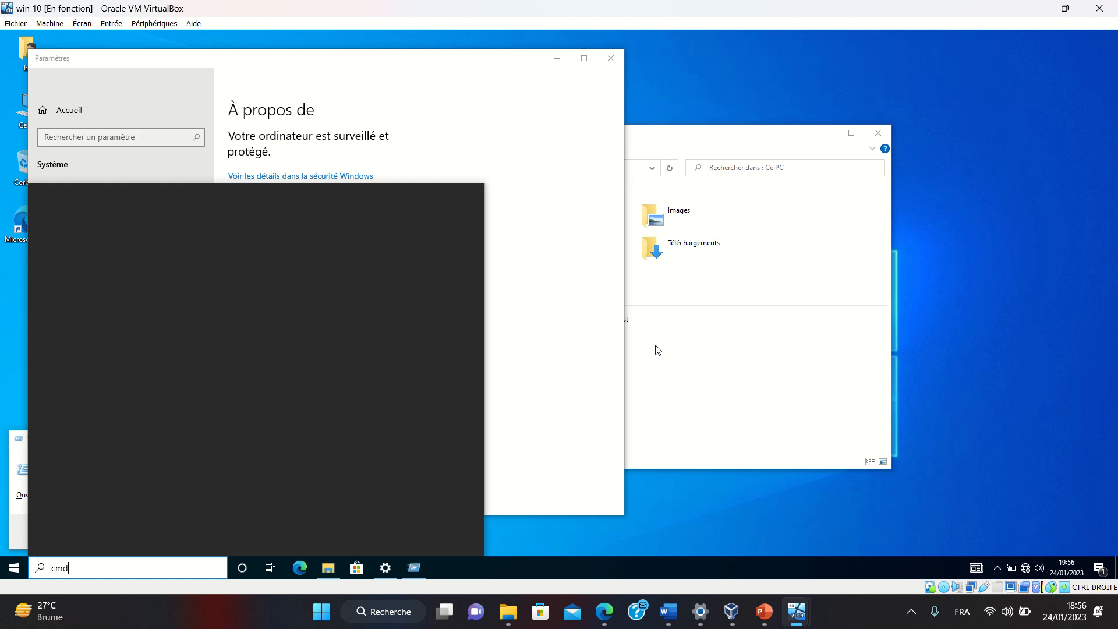
key(Return)
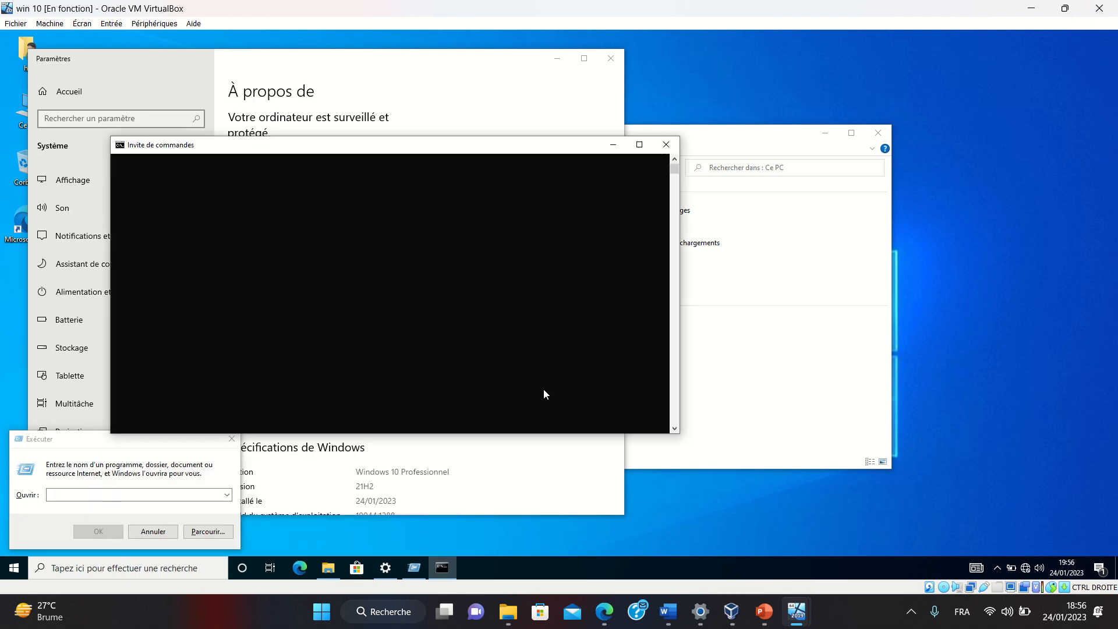
text(ip)
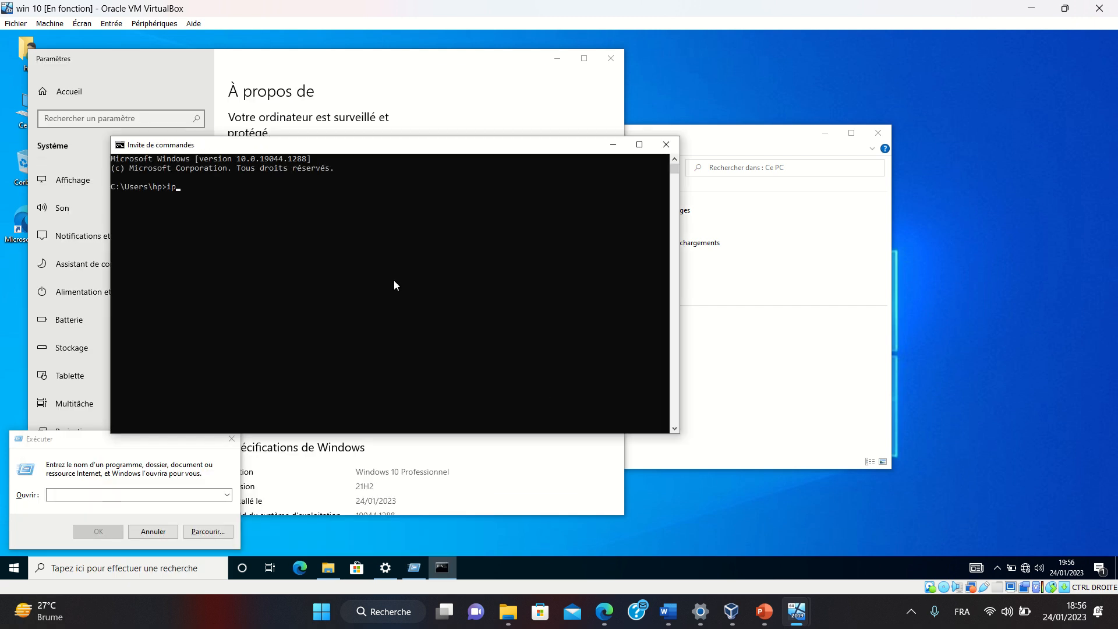
text(config)
key(Return)
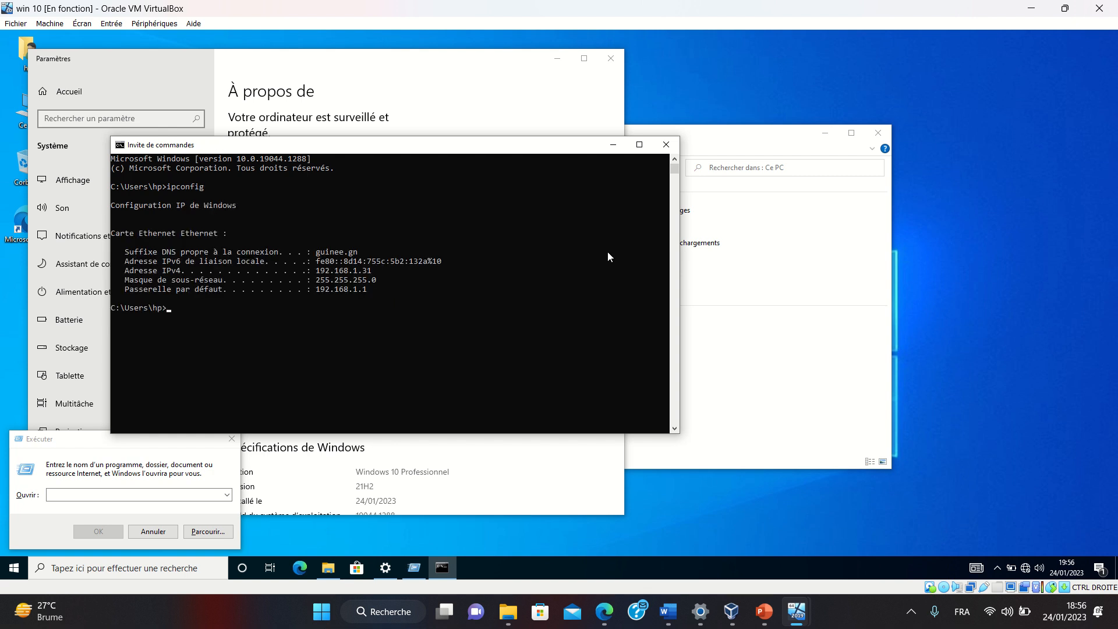
click(666, 145)
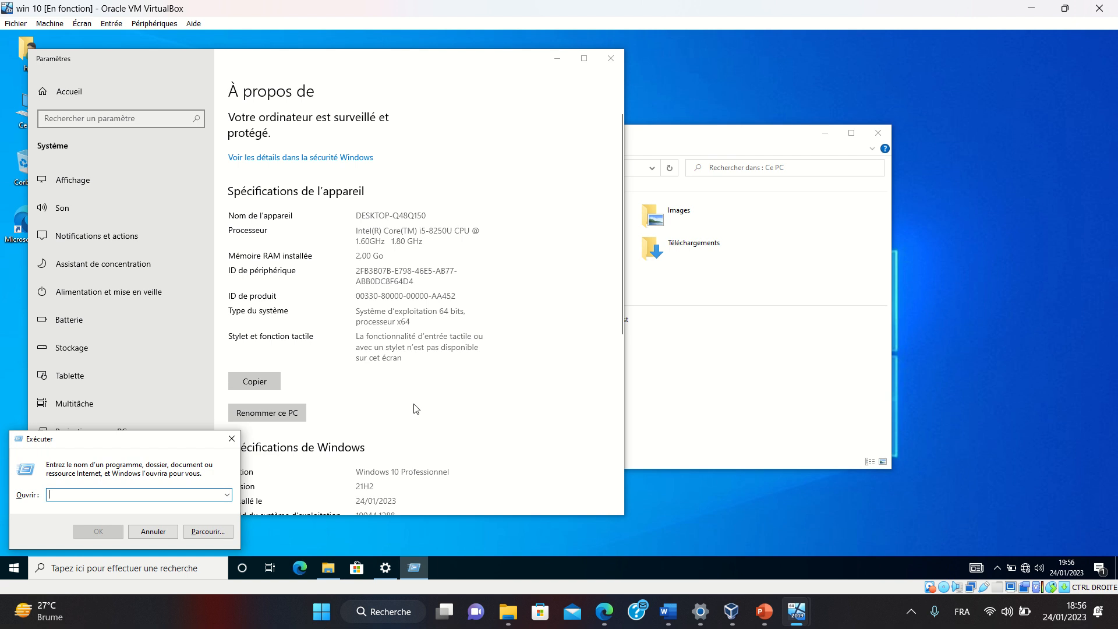
In the computer name settings, make the PC a member of the guinee.gn domain
scroll(416, 408, down, 5)
click(303, 454)
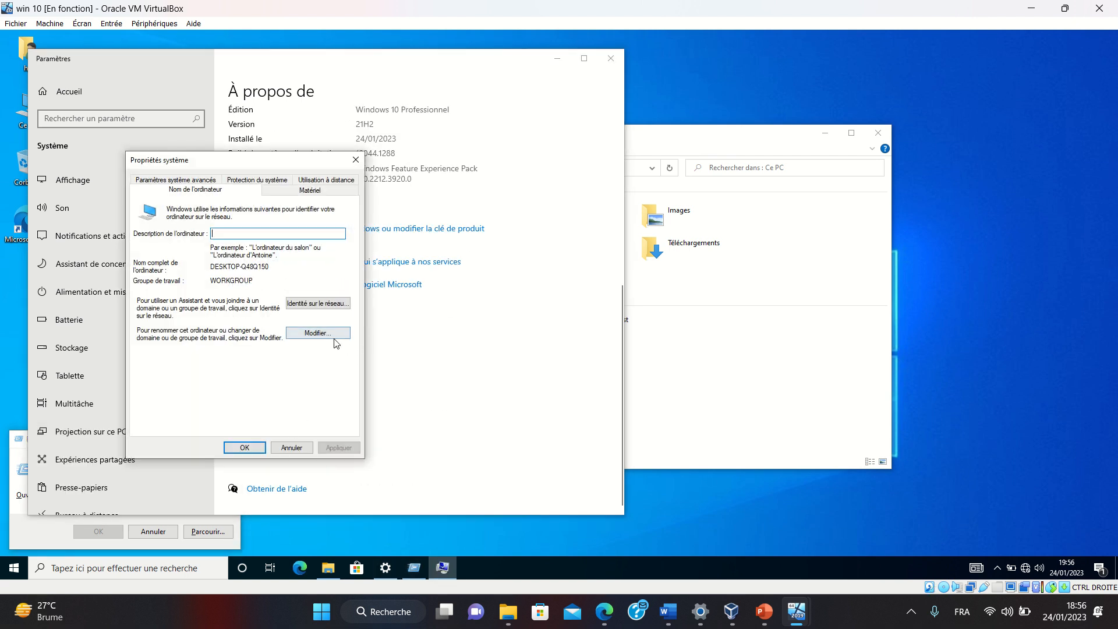
click(333, 336)
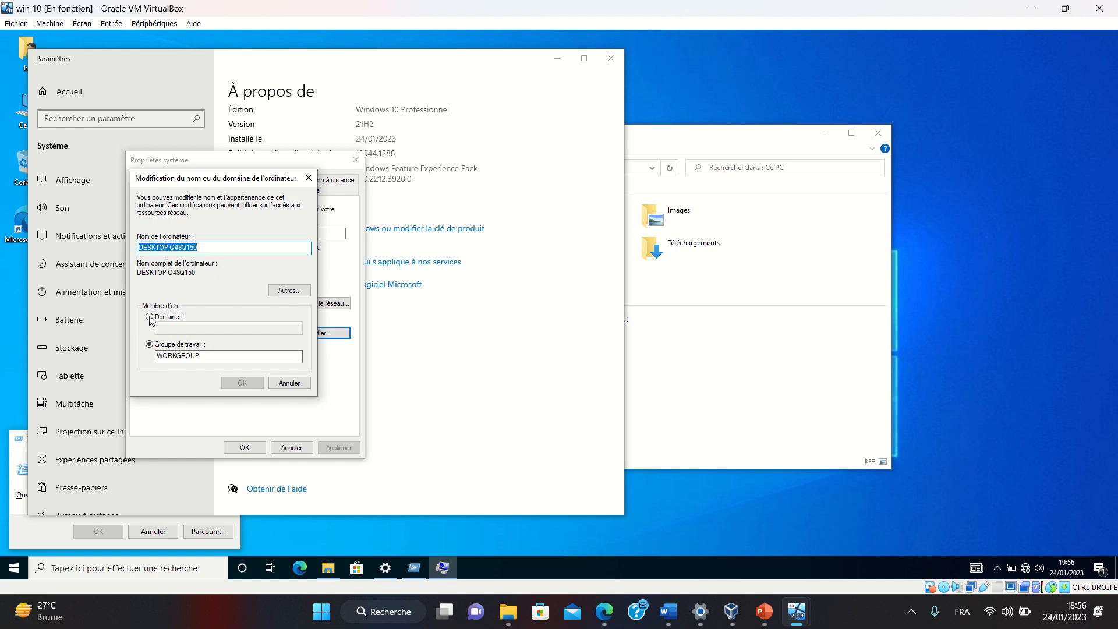
click(150, 317)
click(212, 329)
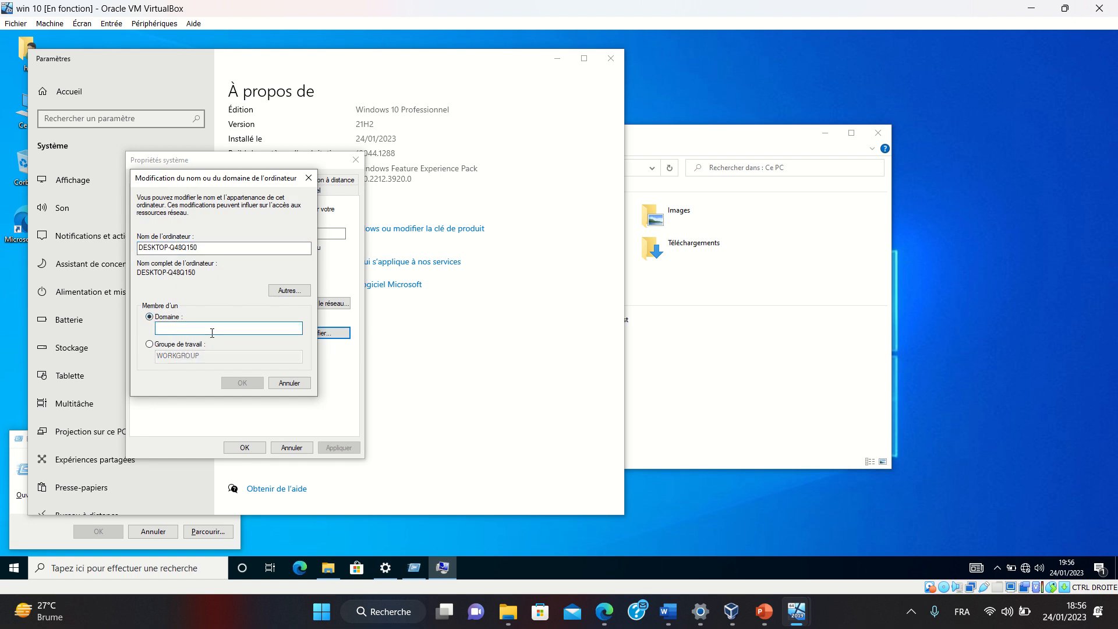
text(guinee)
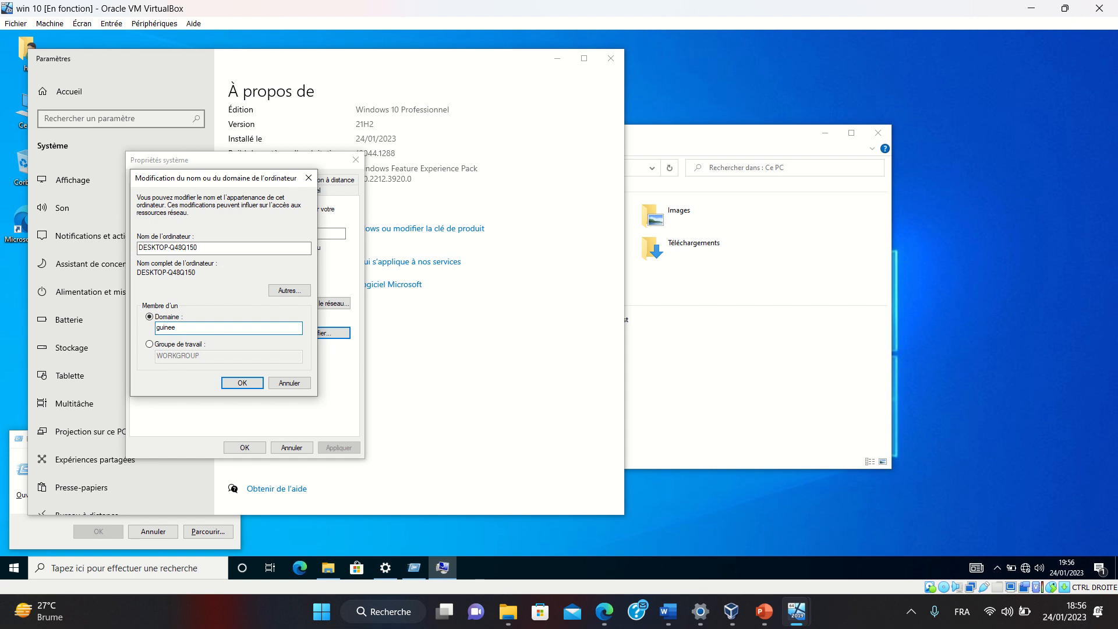
text(gn)
mouse_move(452, 36)
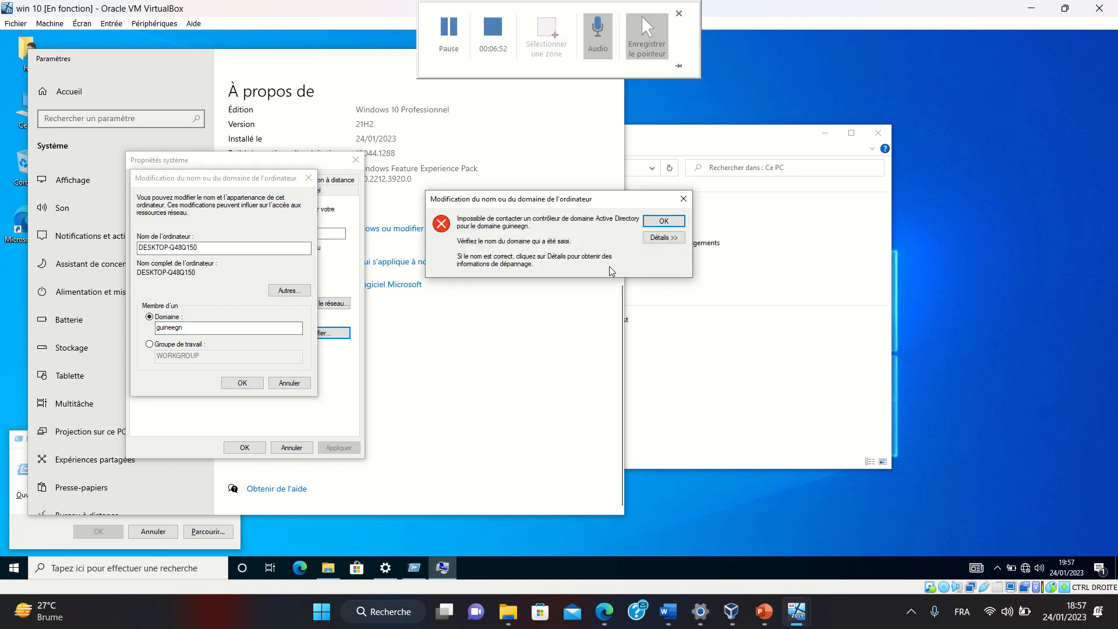
click(663, 221)
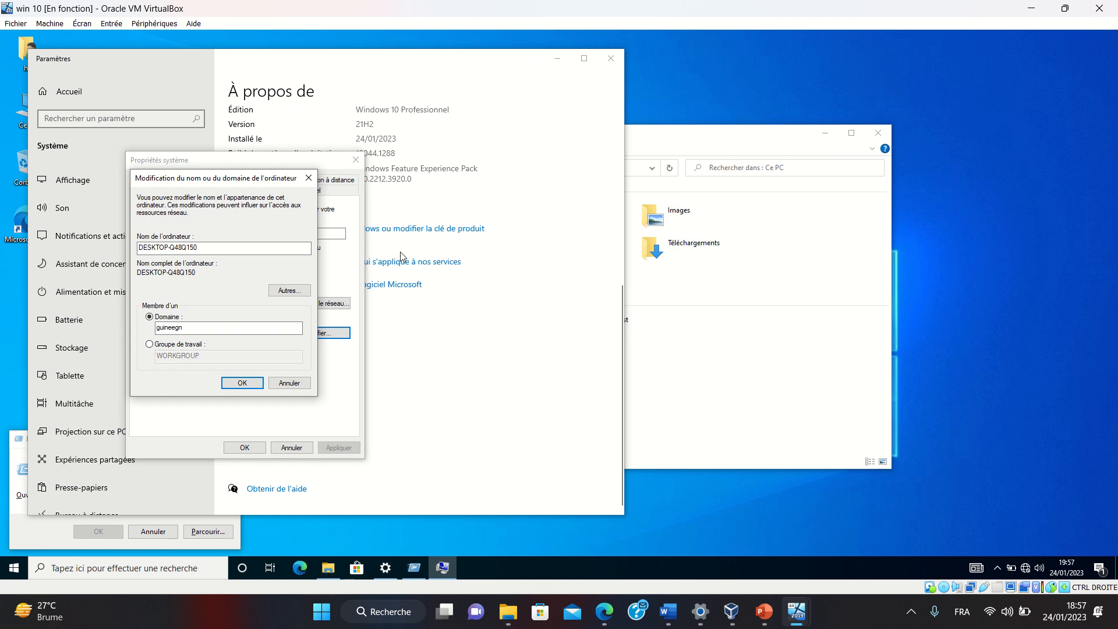
click(174, 330)
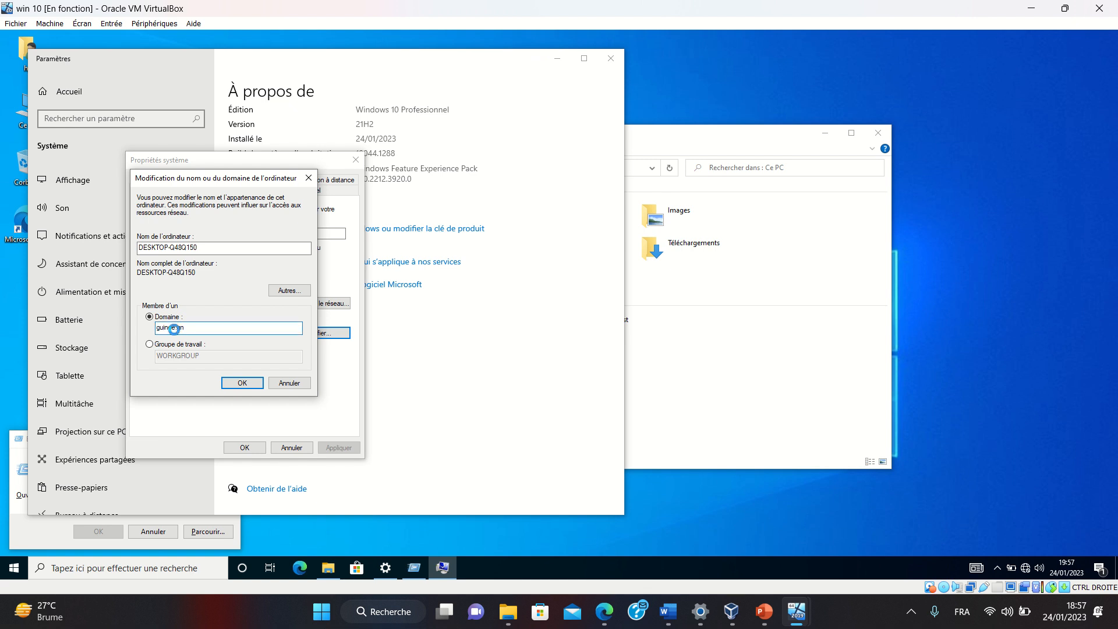
key(Return)
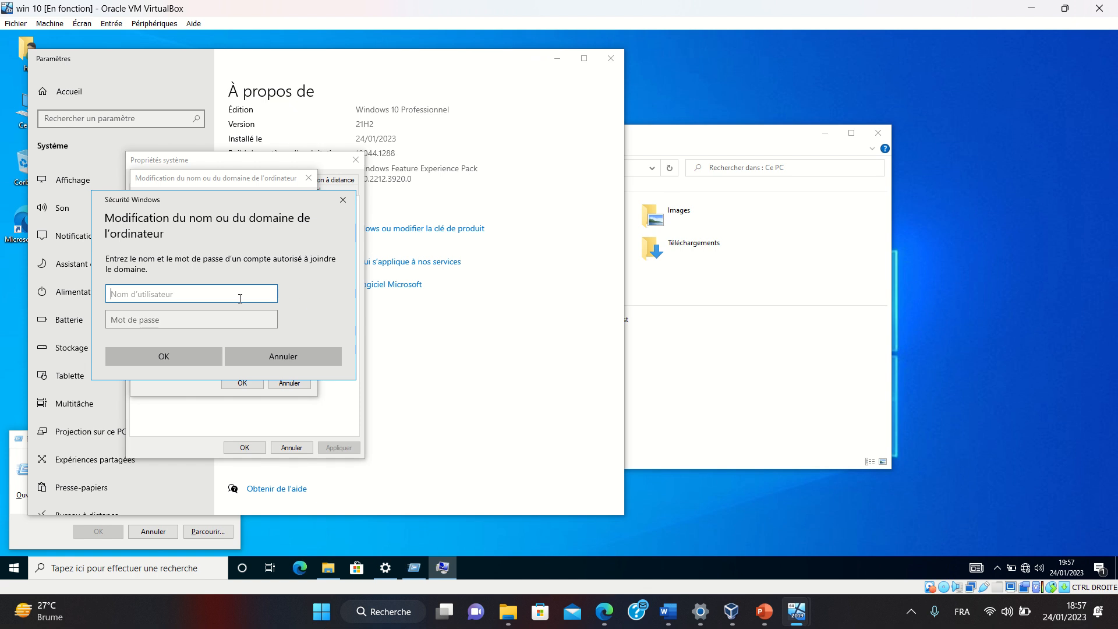
Authenticate with the domain account's credentials and acknowledge the welcome and restart-required notices
text(A)
key(BackSpace)
key(Tab)
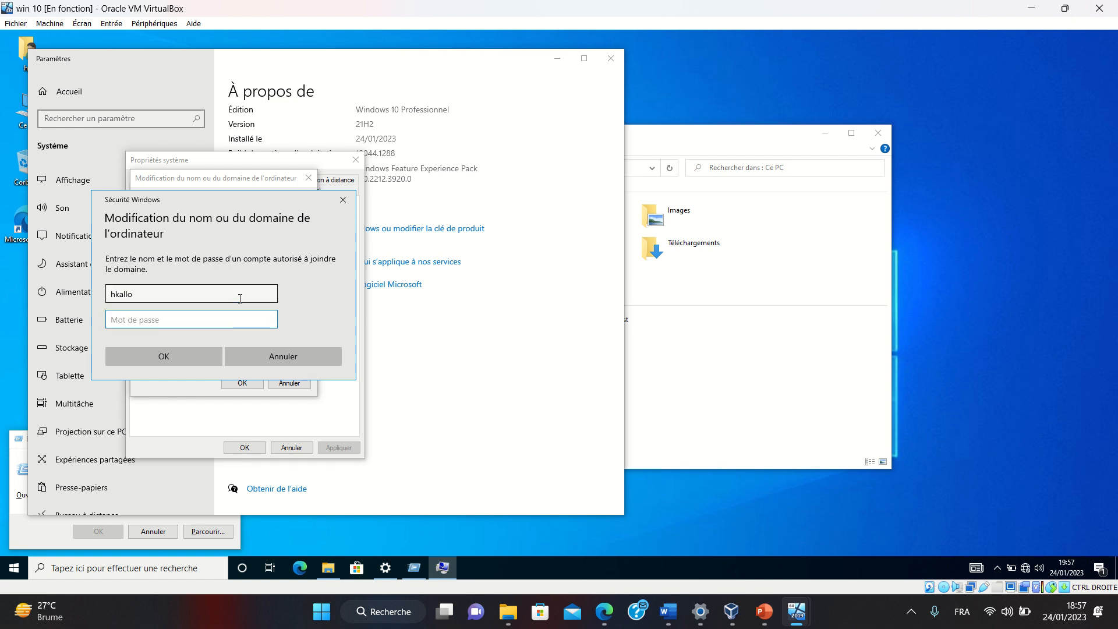
text(********)
key(Return)
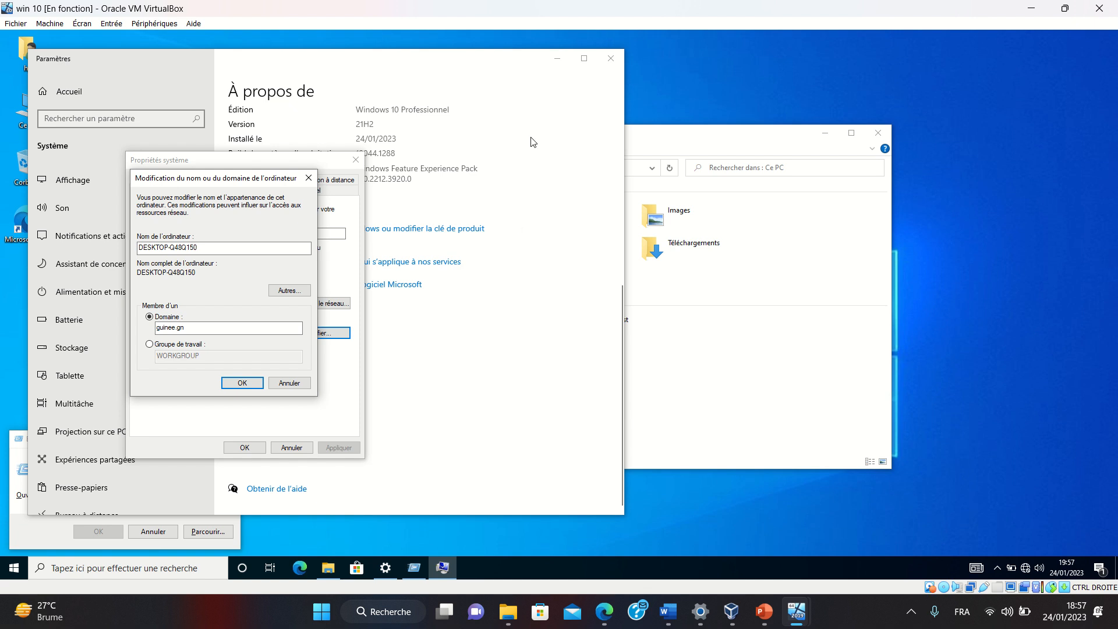
click(449, 35)
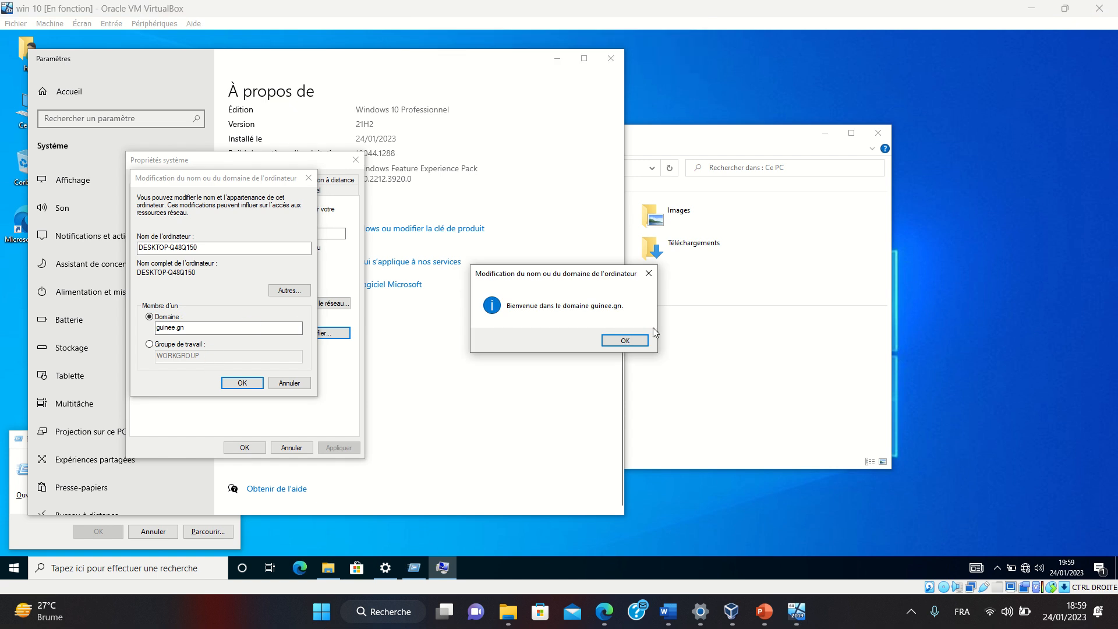
click(625, 341)
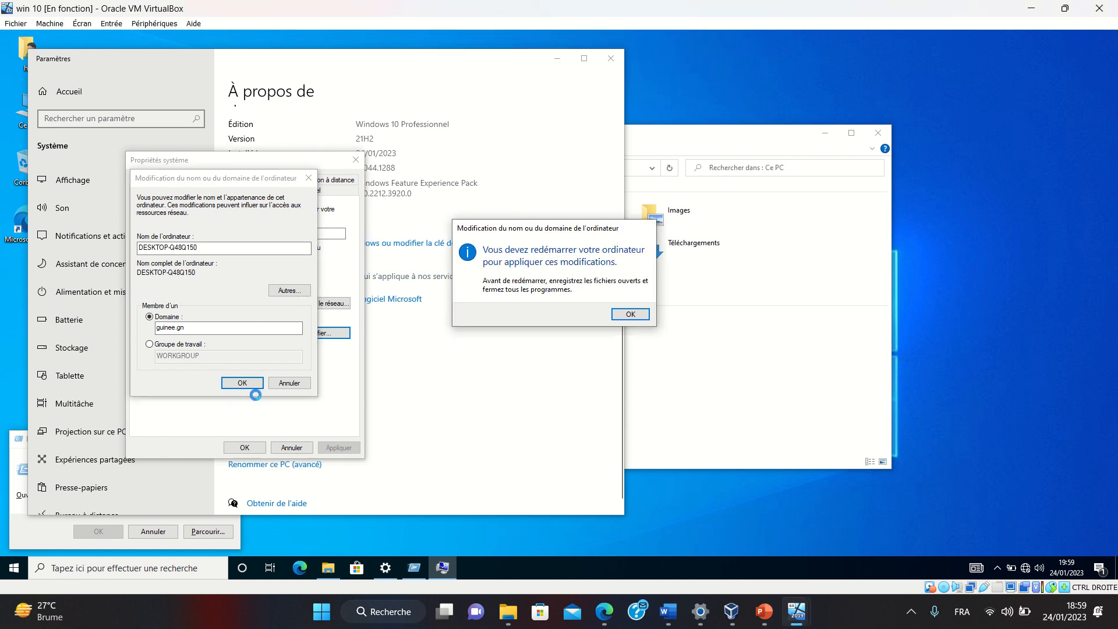
click(630, 314)
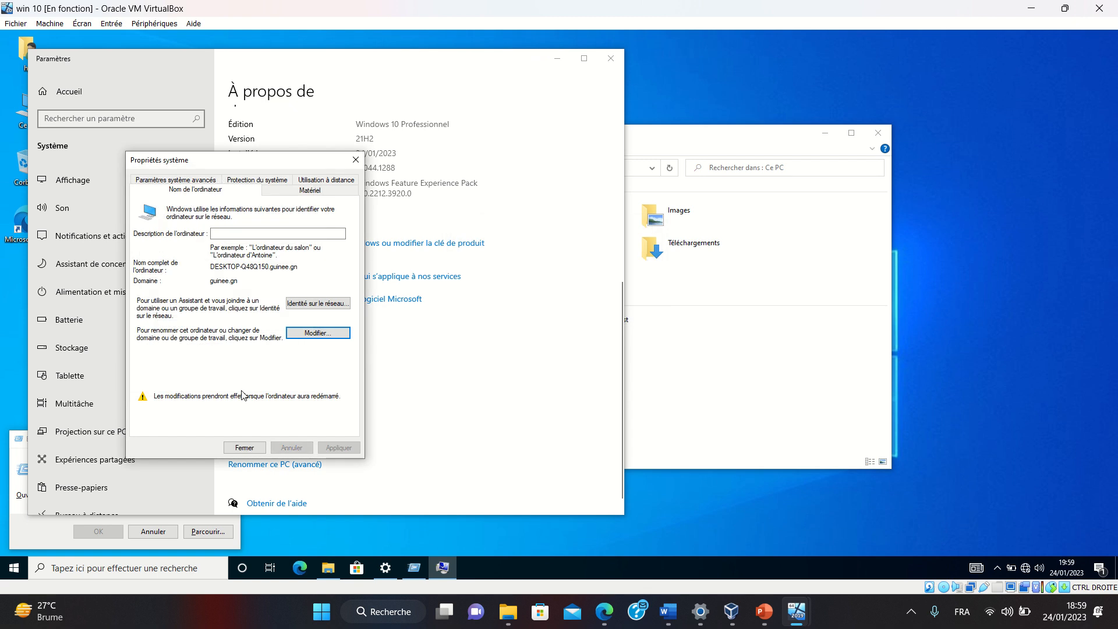
click(244, 448)
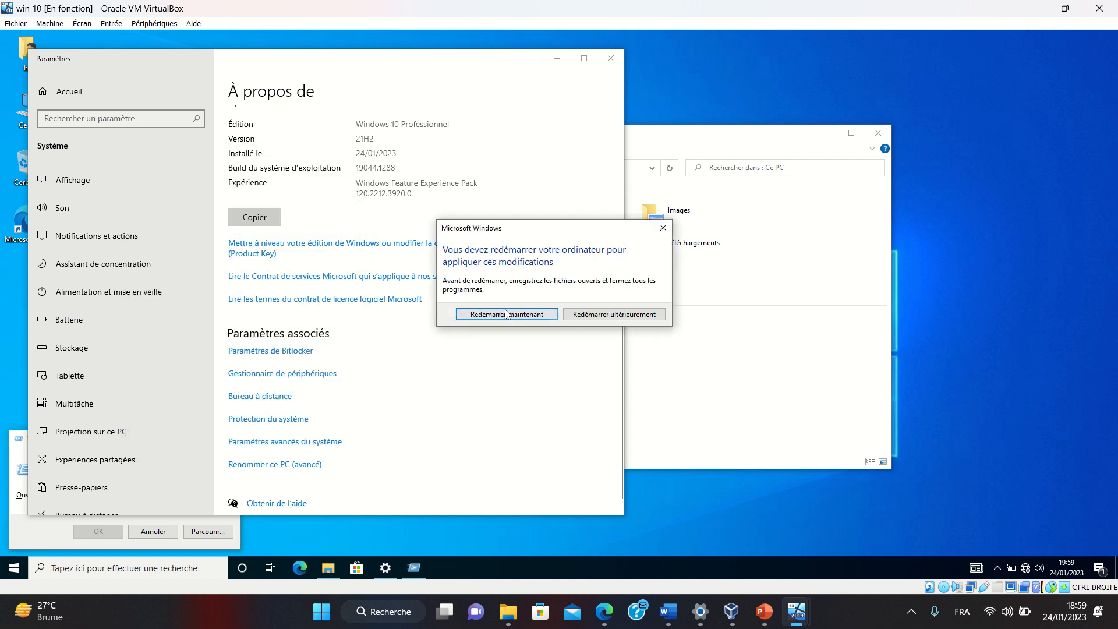
Restart the Windows 10 VM and dismiss the lock screen
click(505, 314)
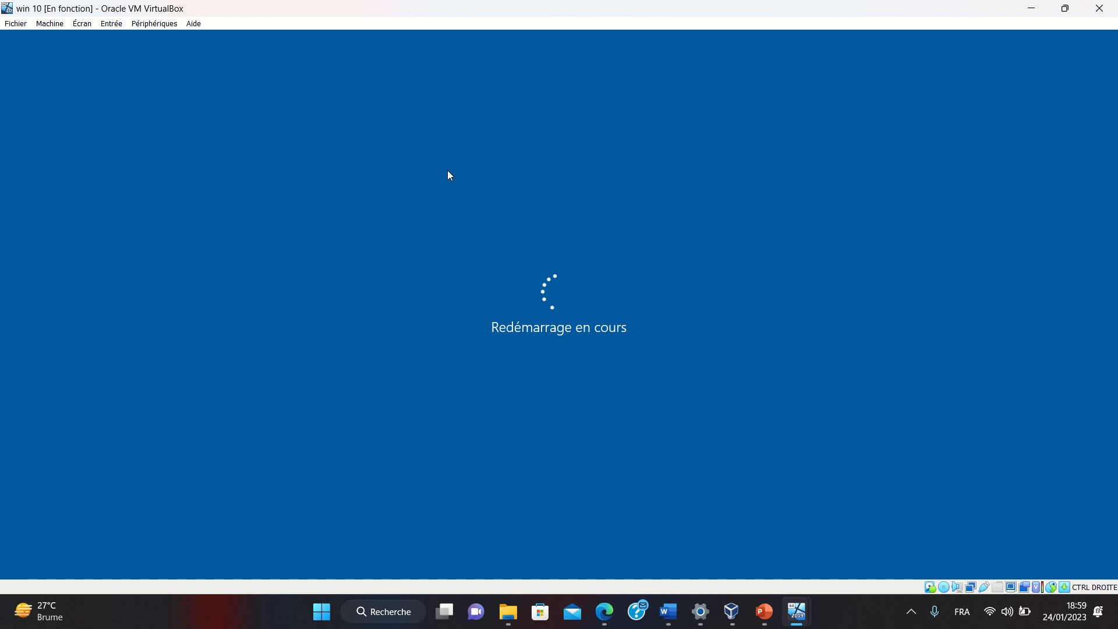
mouse_move(520, 5)
click(448, 10)
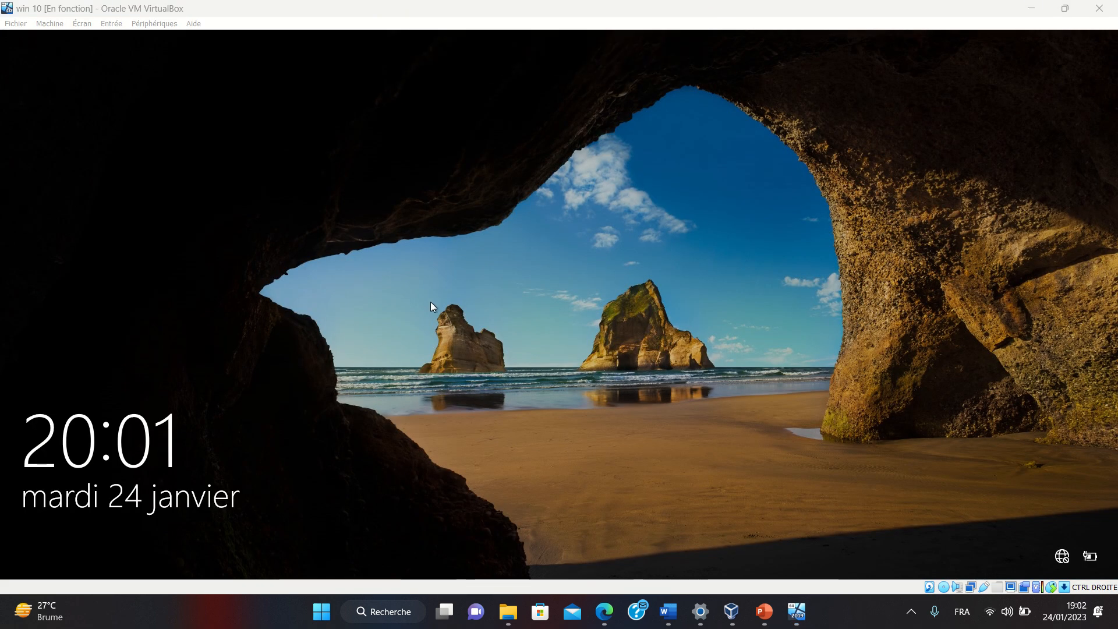
click(488, 348)
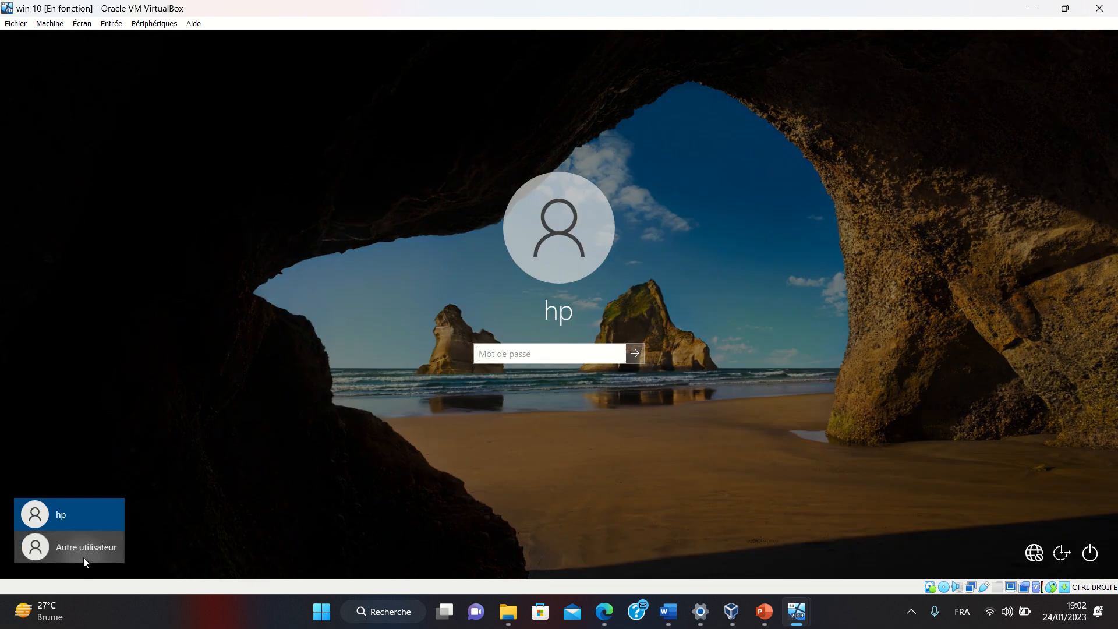
Sign in through Autre utilisateur as the GUINEE domain user with their password
click(83, 557)
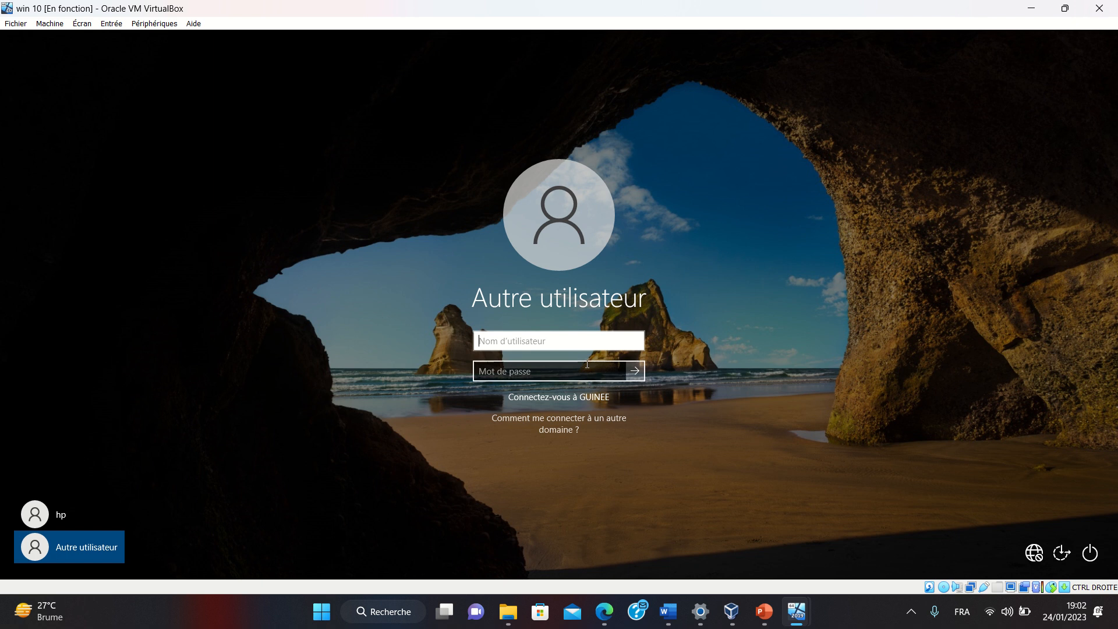
key(Tab)
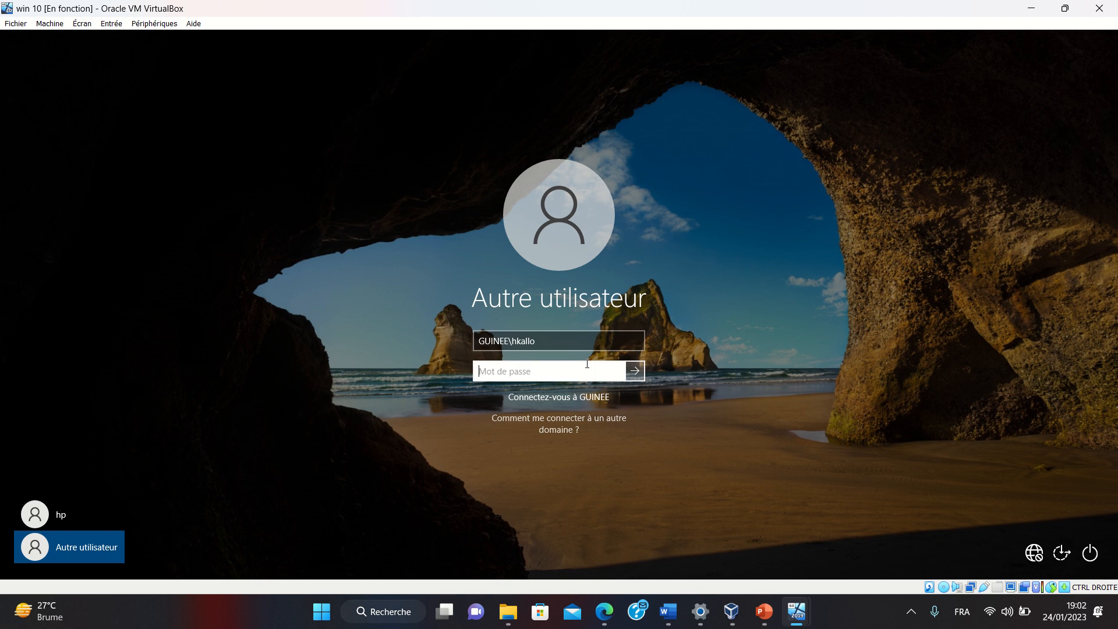
text(*******)
key(Return)
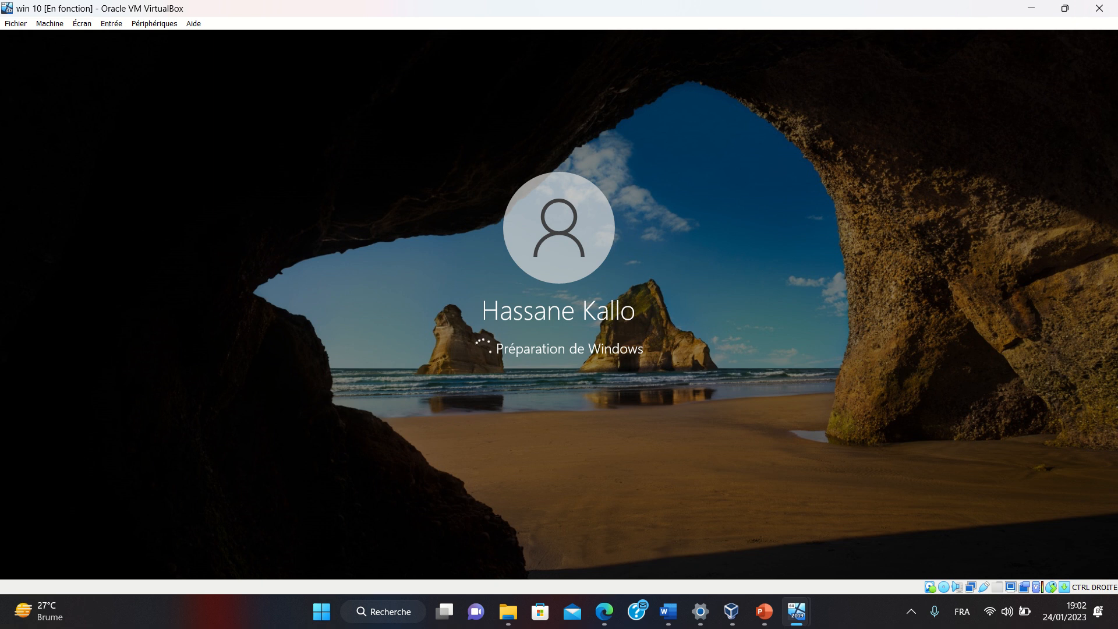
mouse_move(456, 2)
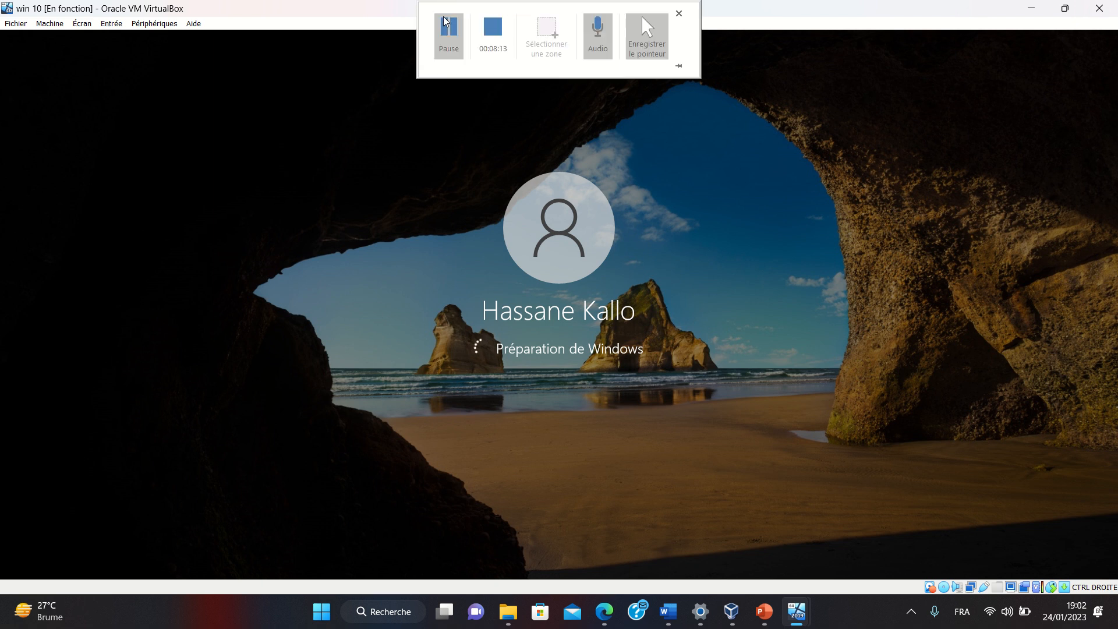
click(447, 25)
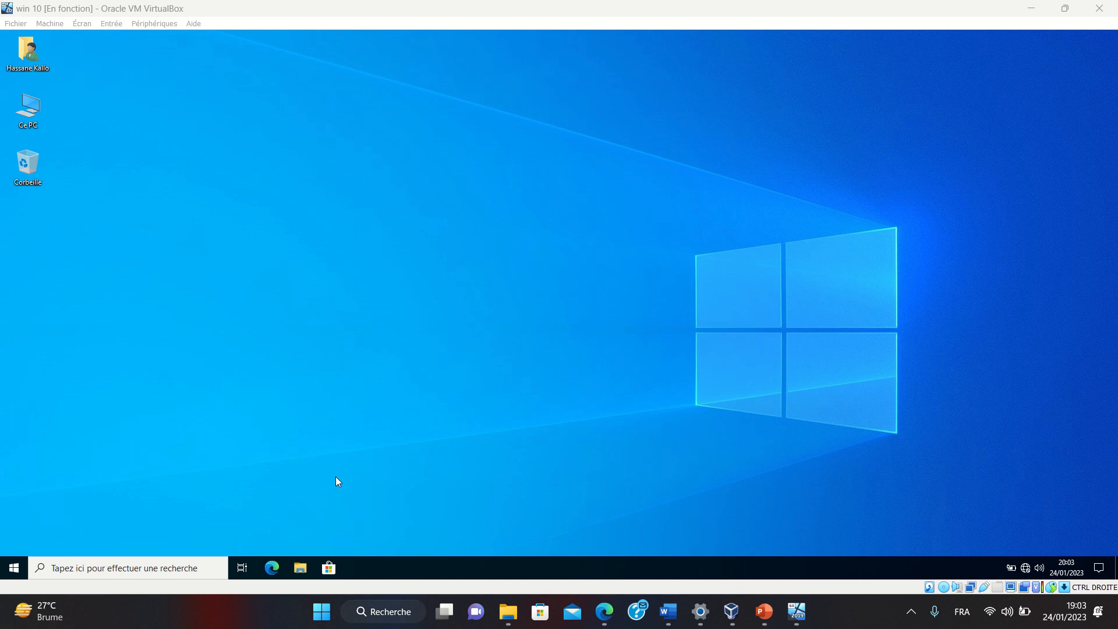
Open Ce PC's Propriétés in the VM's File Explorer to show DESKTOP-Q48Q150.guinee.gn
key(super+e)
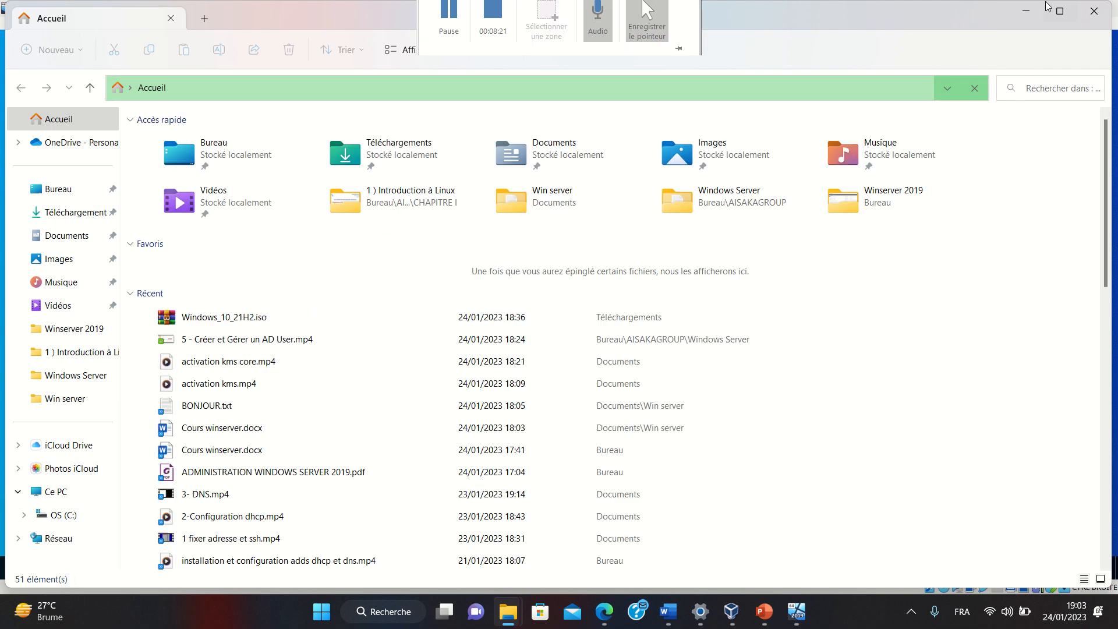
click(1029, 12)
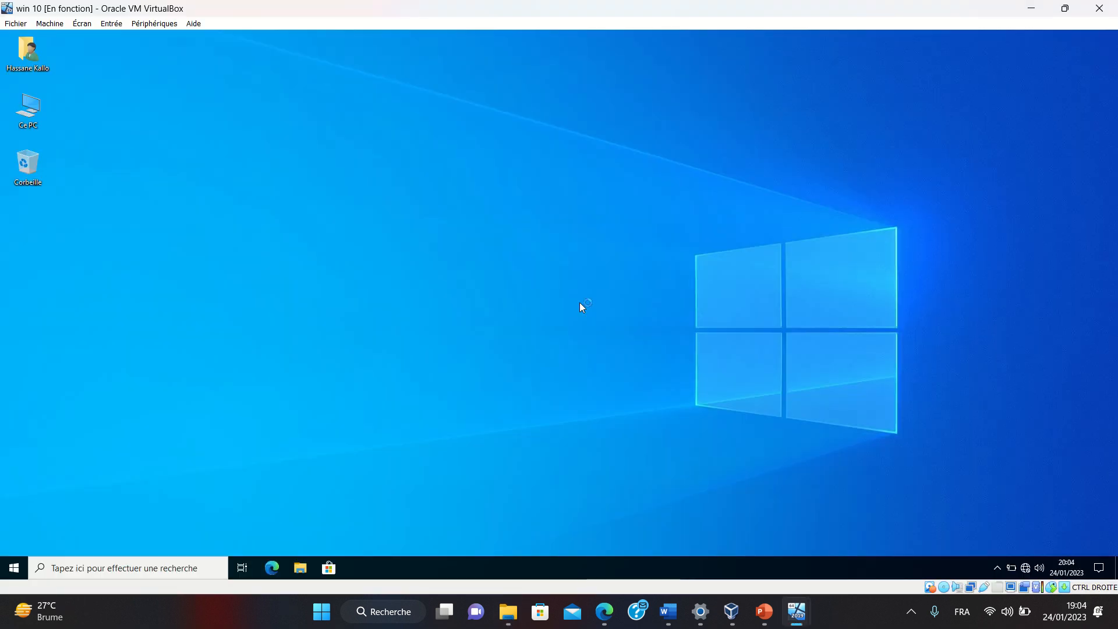
key(super+e)
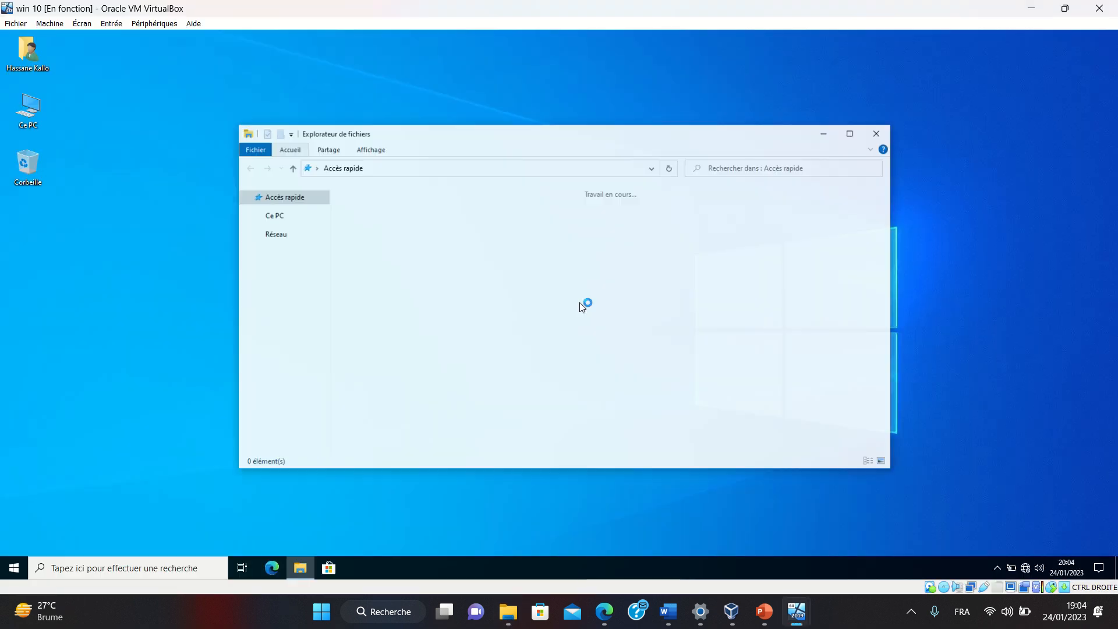
click(282, 302)
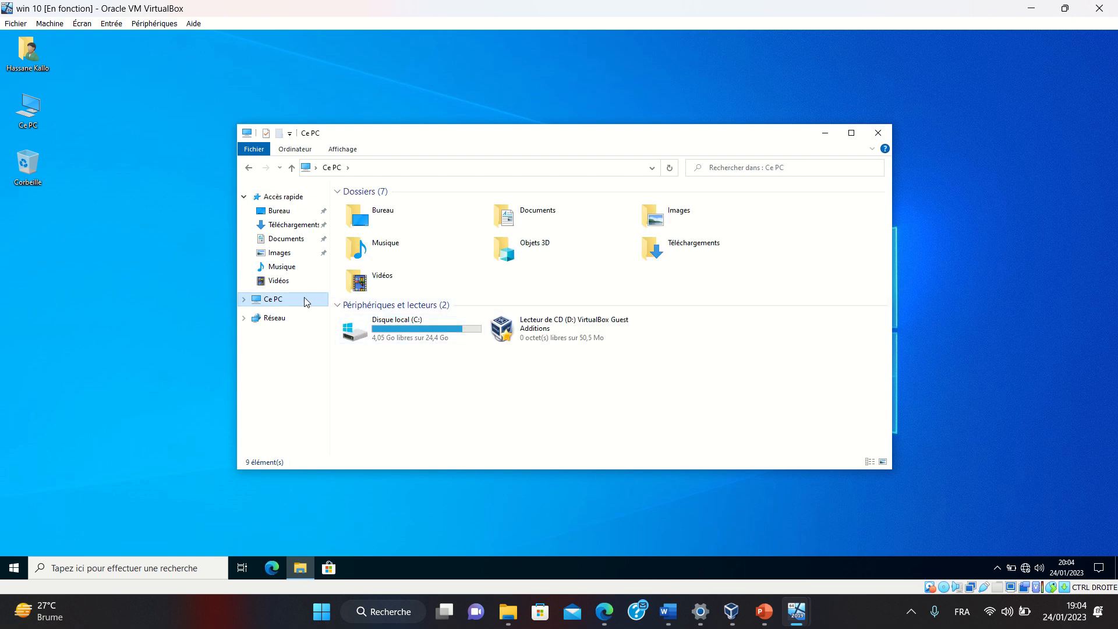
right_click(304, 302)
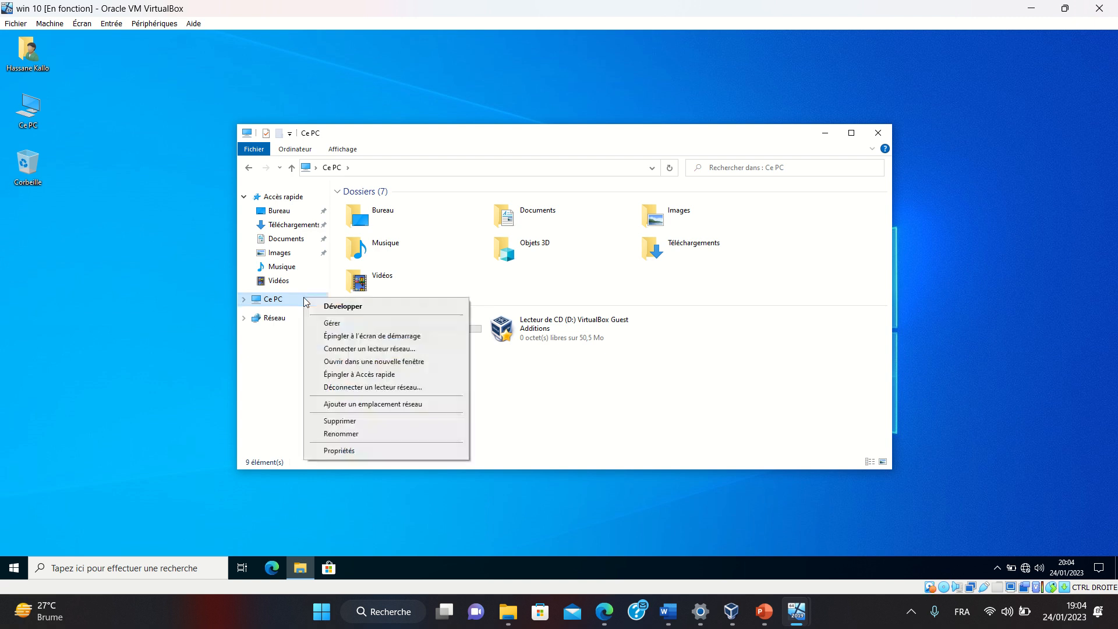
click(362, 453)
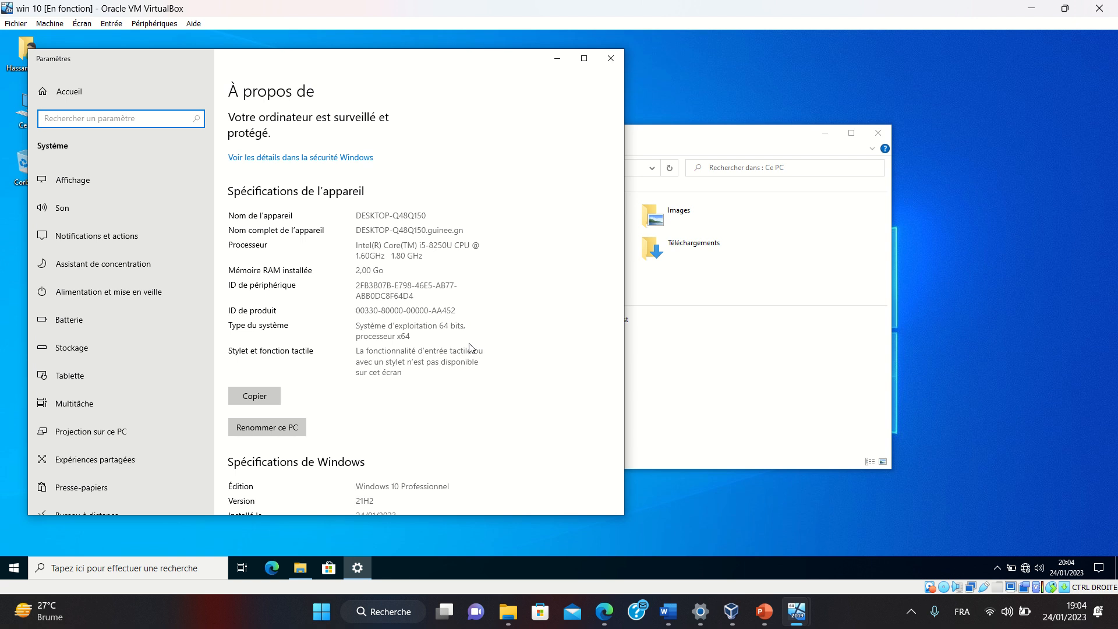
Try changing the product key under Activation twice, cancelling both administrator credential prompts
scroll(471, 347, down, 6)
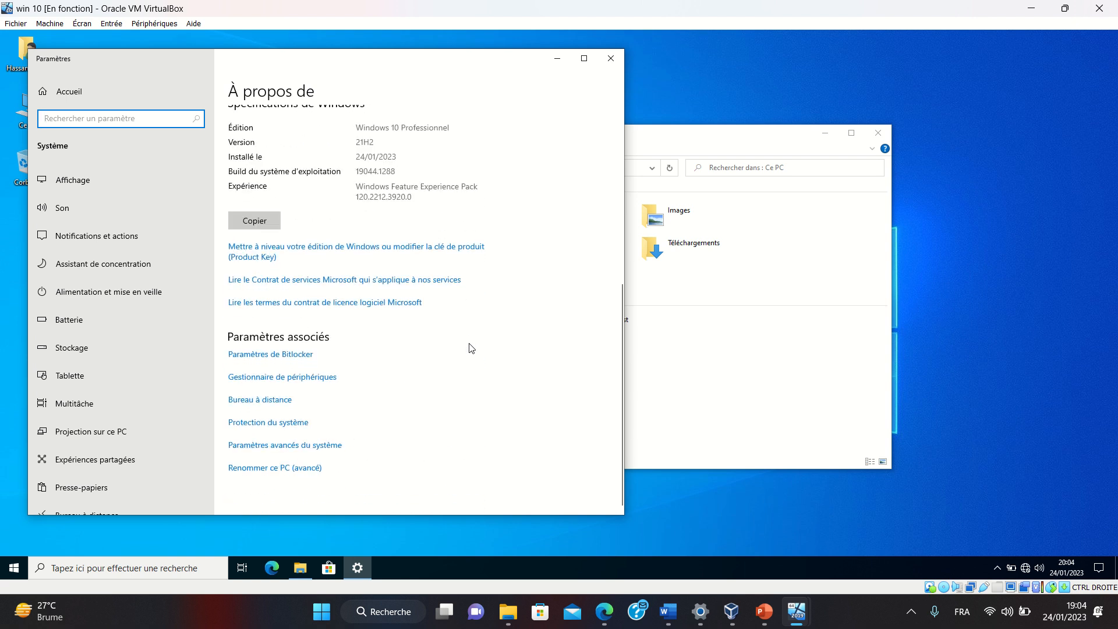
click(269, 255)
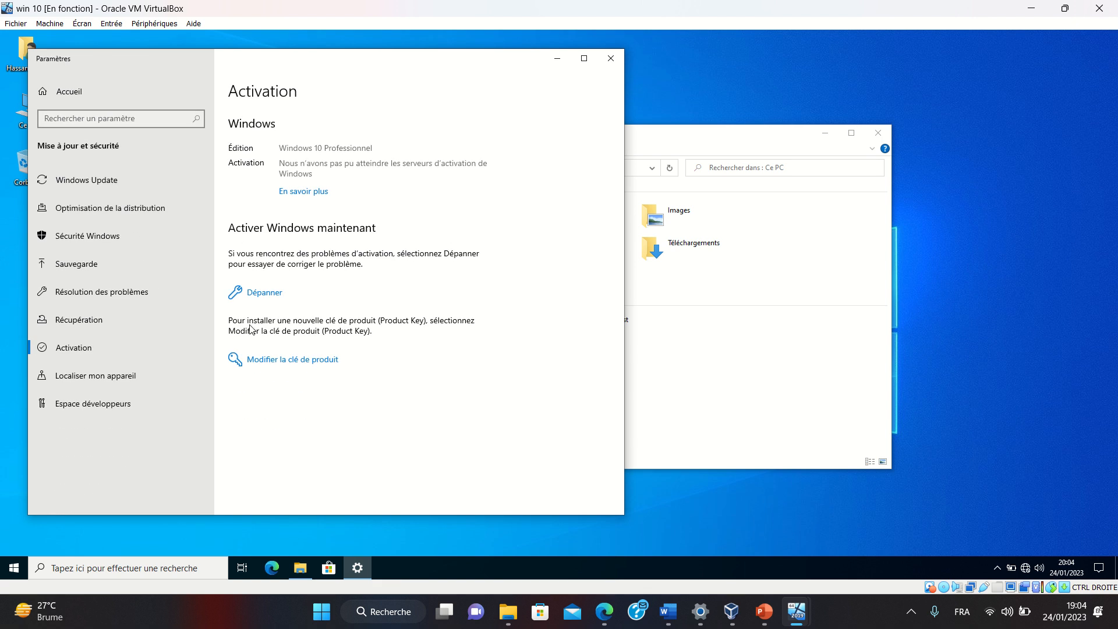
click(279, 361)
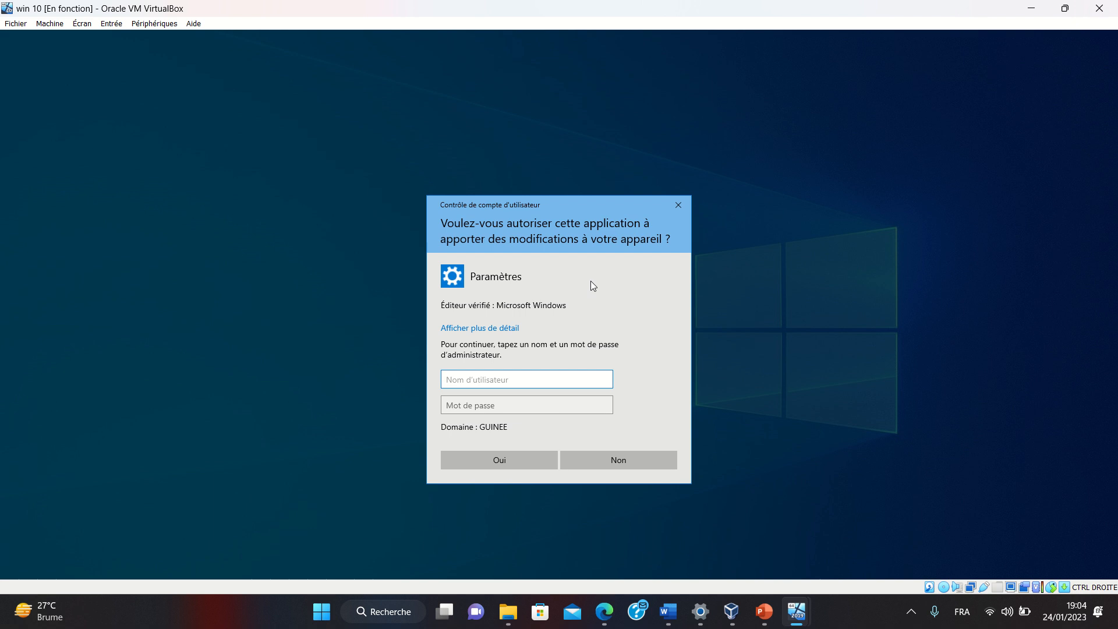
click(676, 205)
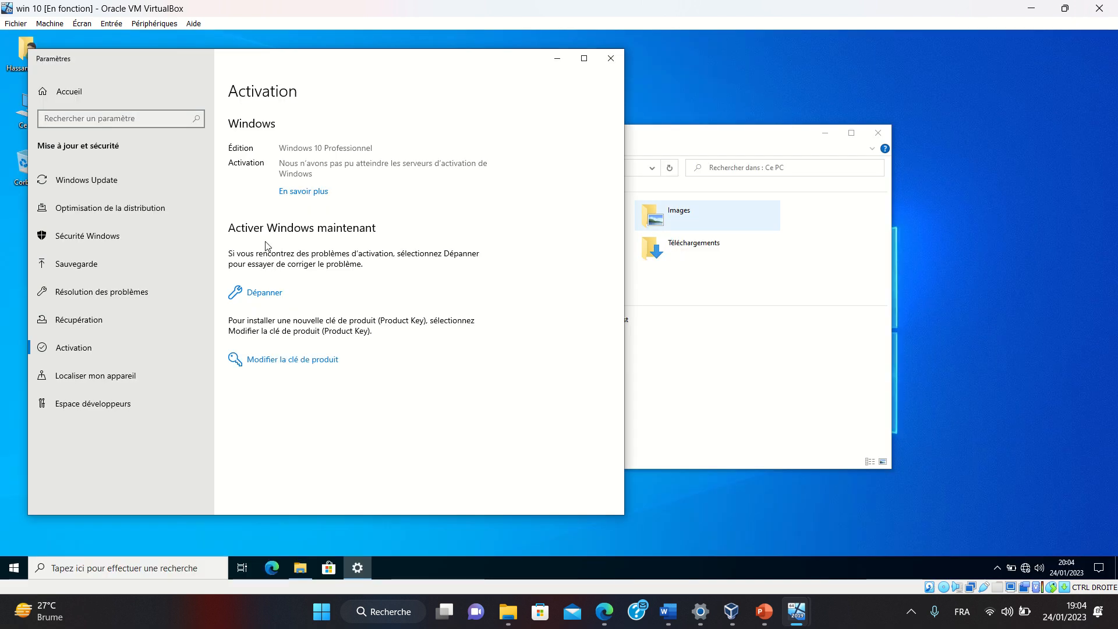
click(251, 362)
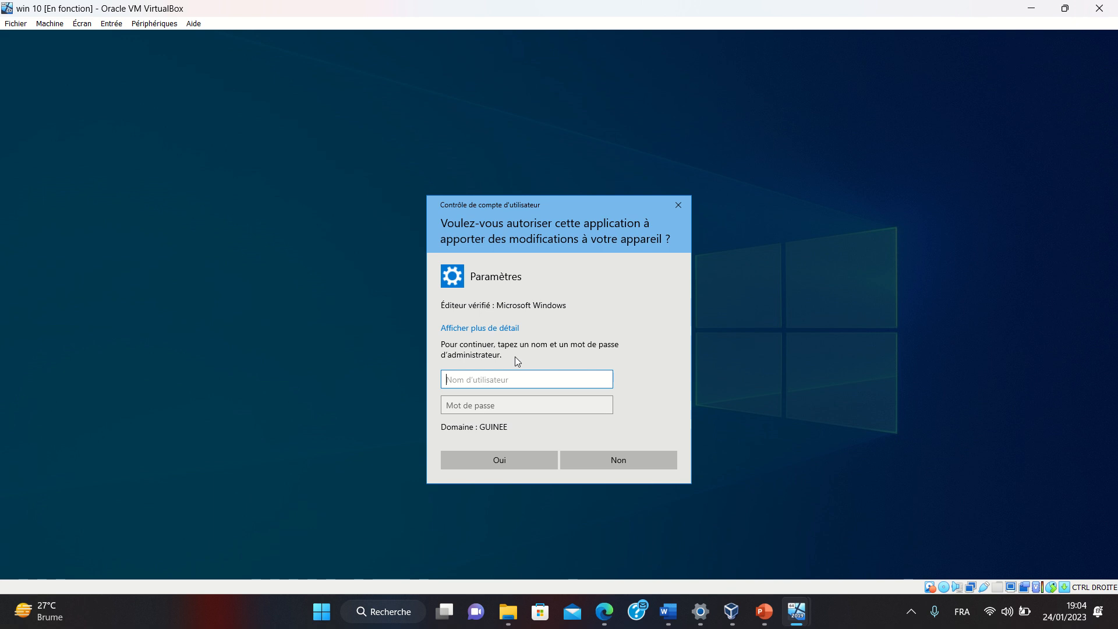
click(682, 207)
click(692, 323)
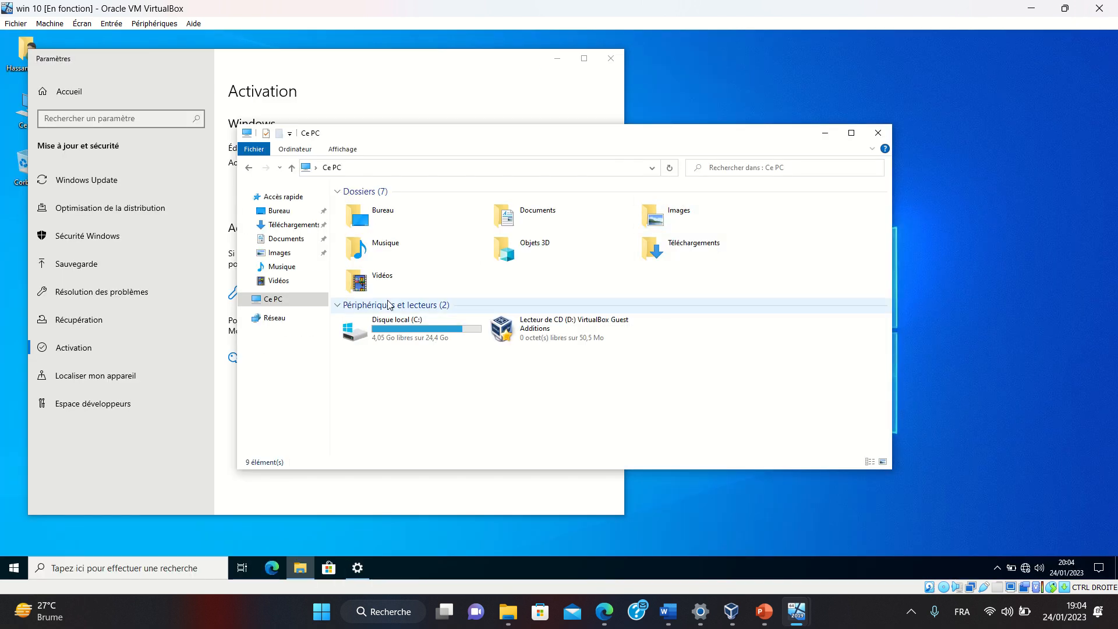
Browse Disque local (C:), then the Bureau and Téléchargements folders
double_click(410, 324)
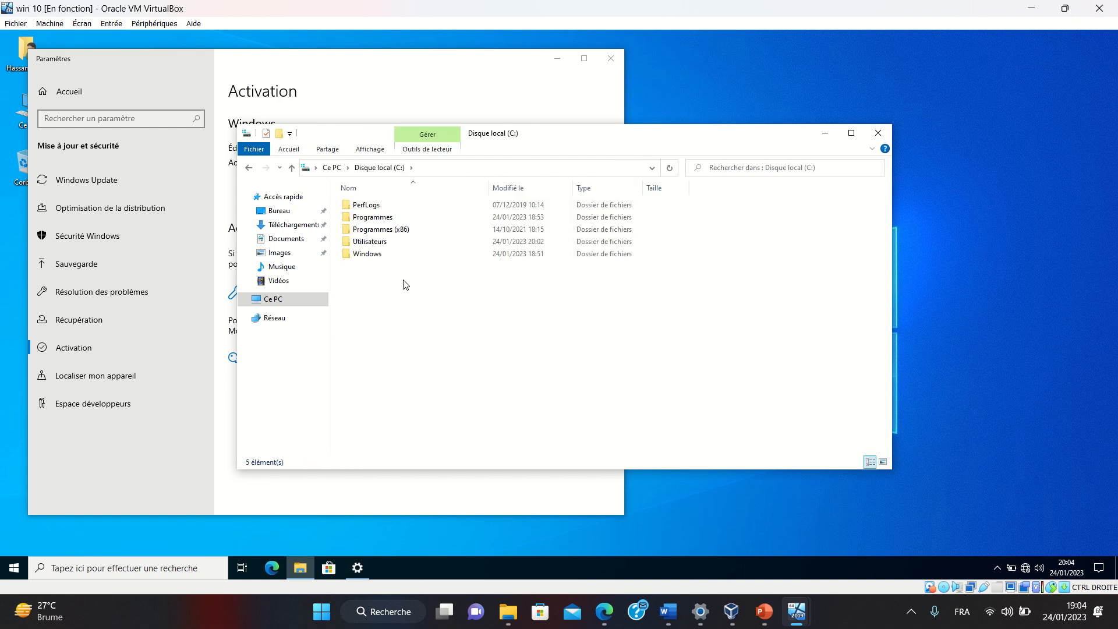
click(290, 213)
click(293, 224)
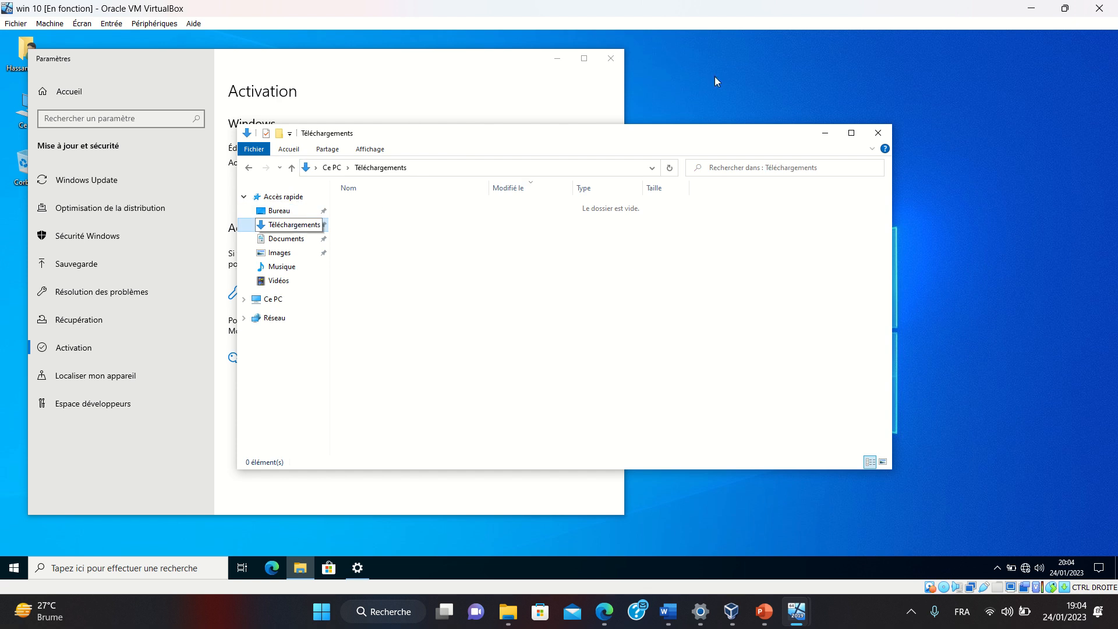
Create a new text document on the VM desktop
right_click(790, 71)
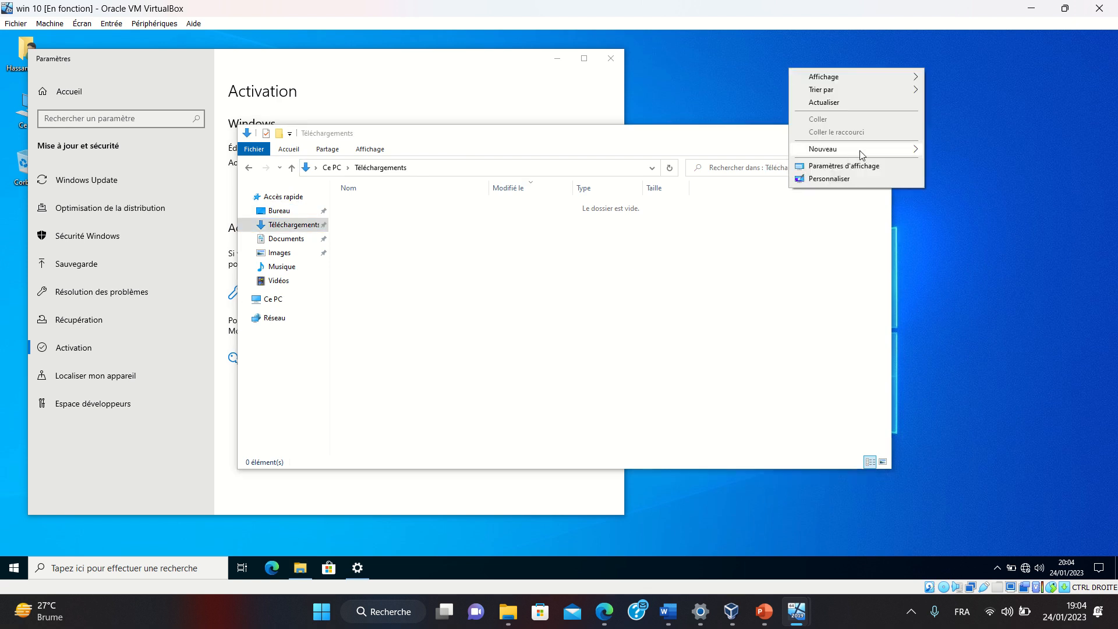
mouse_move(862, 154)
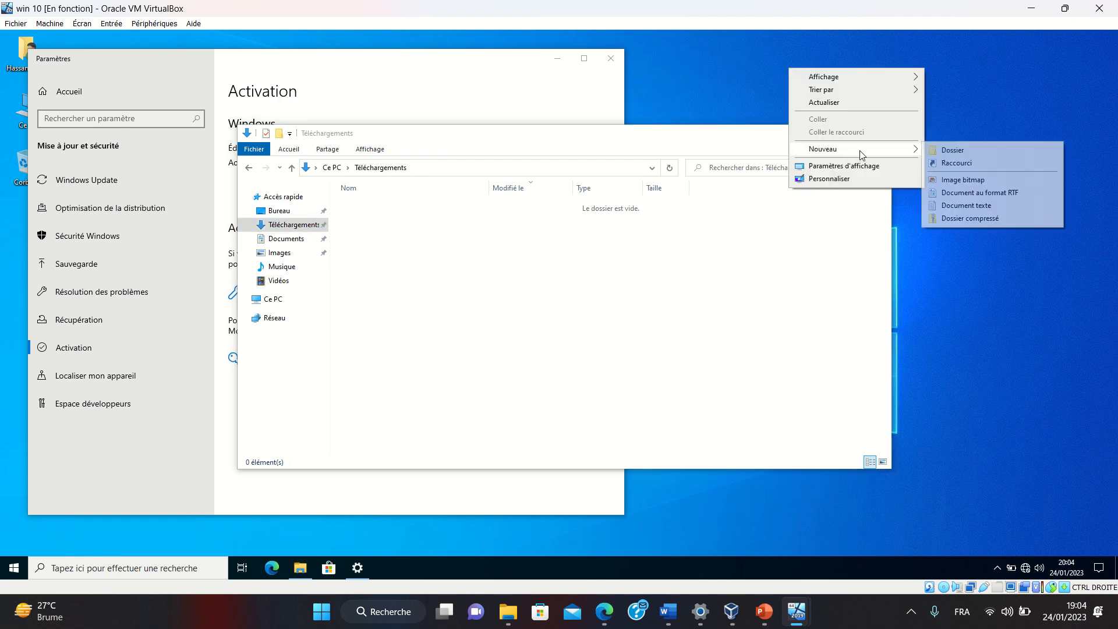
click(971, 207)
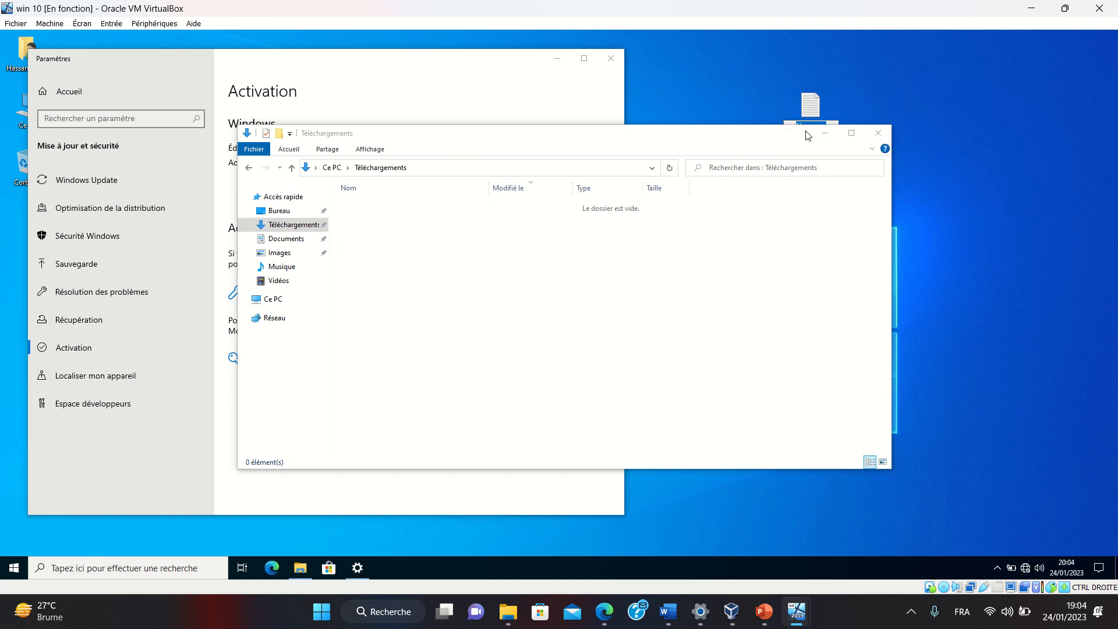
Write 'BONOUOUFR' into the hjhF text file in Notepad and save it
text(actif)
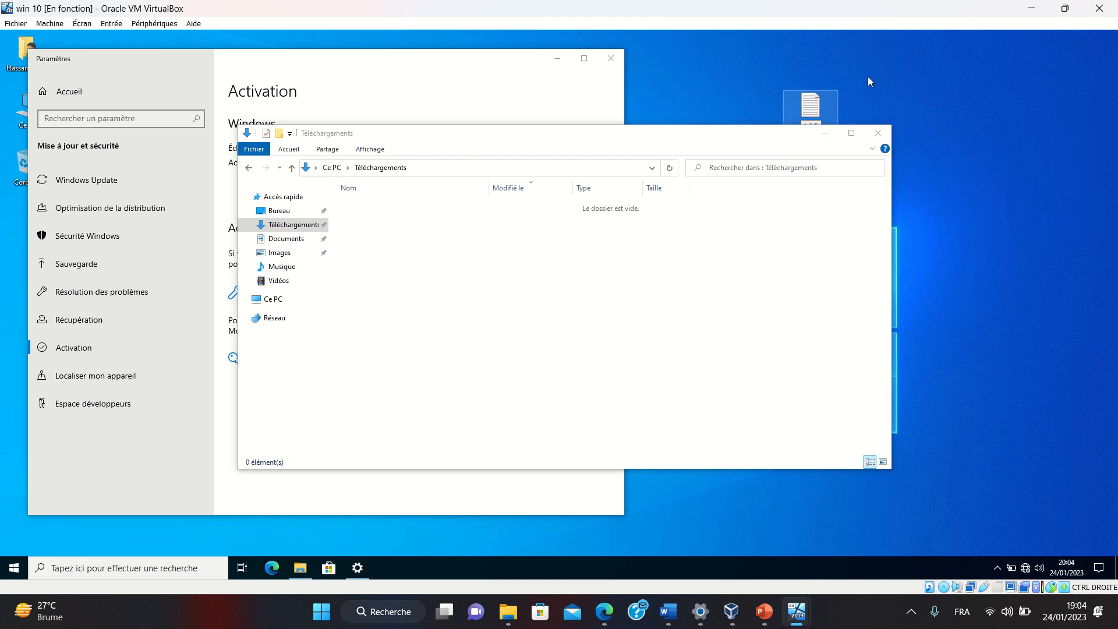
double_click(810, 106)
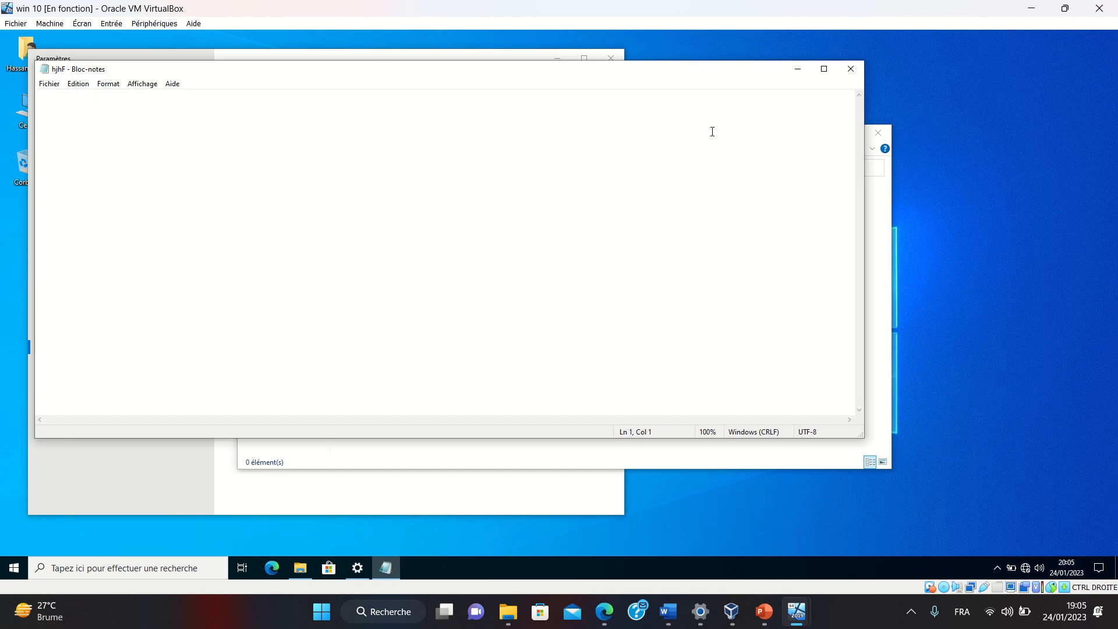
text(BONOUOUFR)
key(ctrl+s)
Close File Explorer, Notepad and the Activation settings window
click(879, 129)
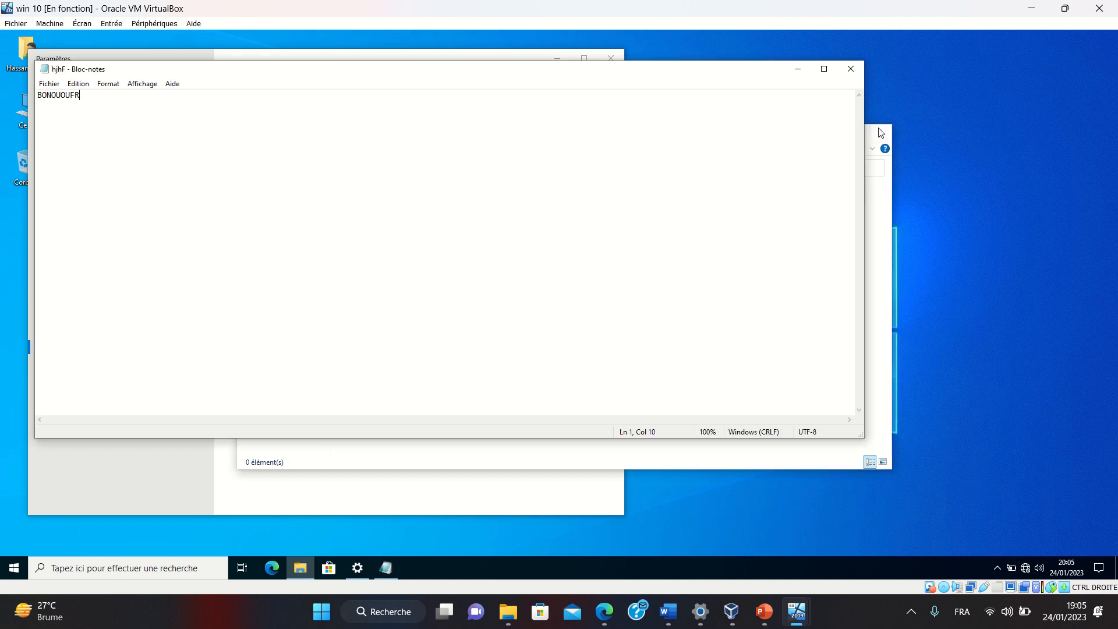
click(852, 70)
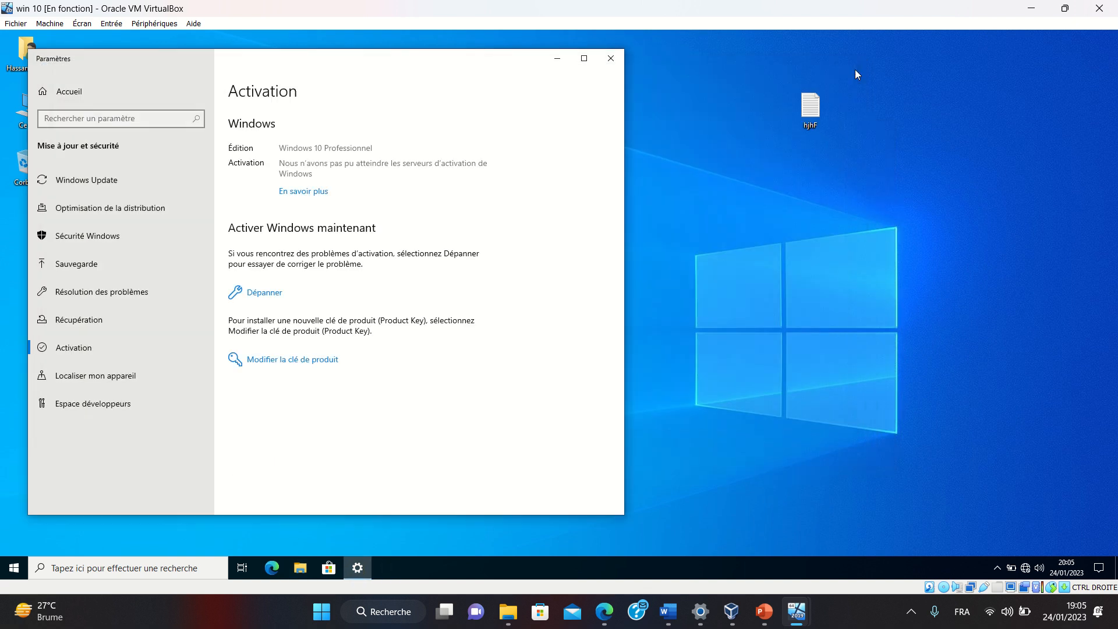
click(811, 105)
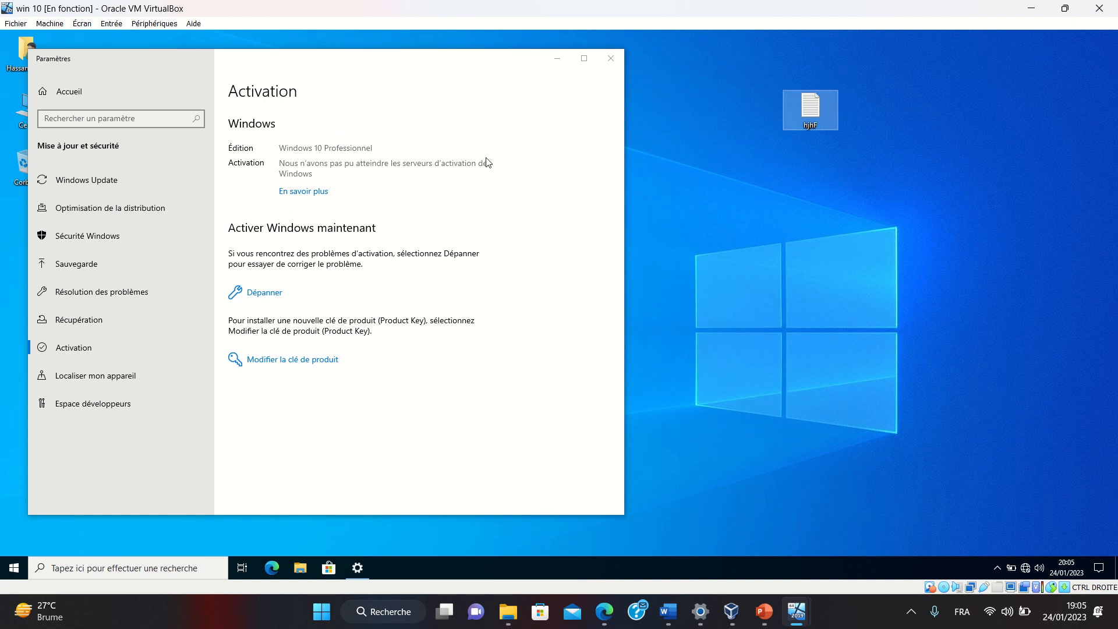
click(609, 55)
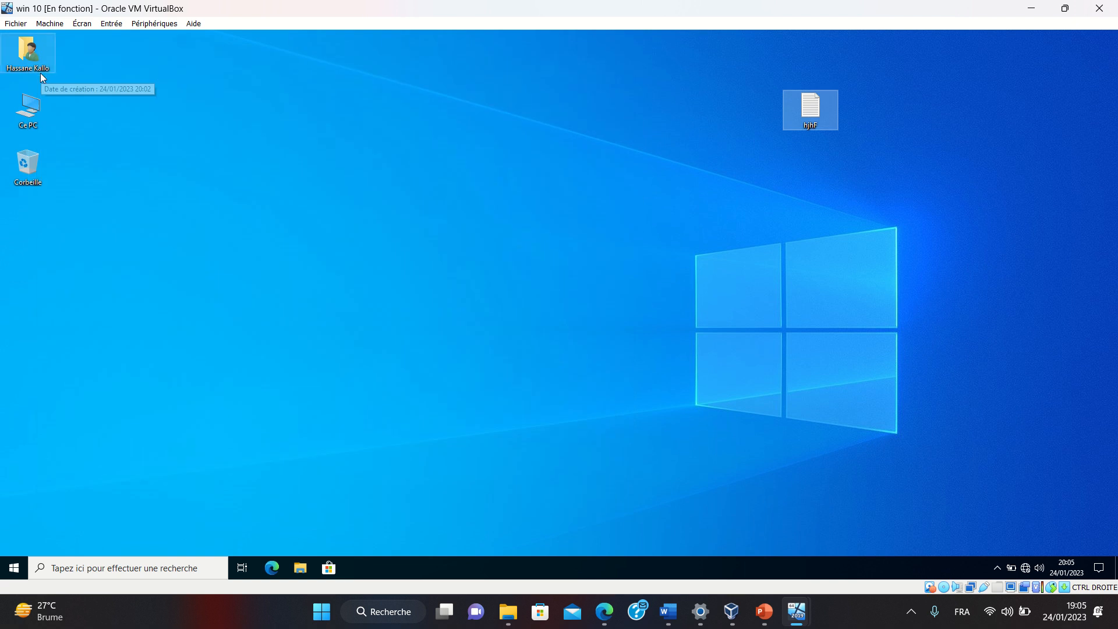